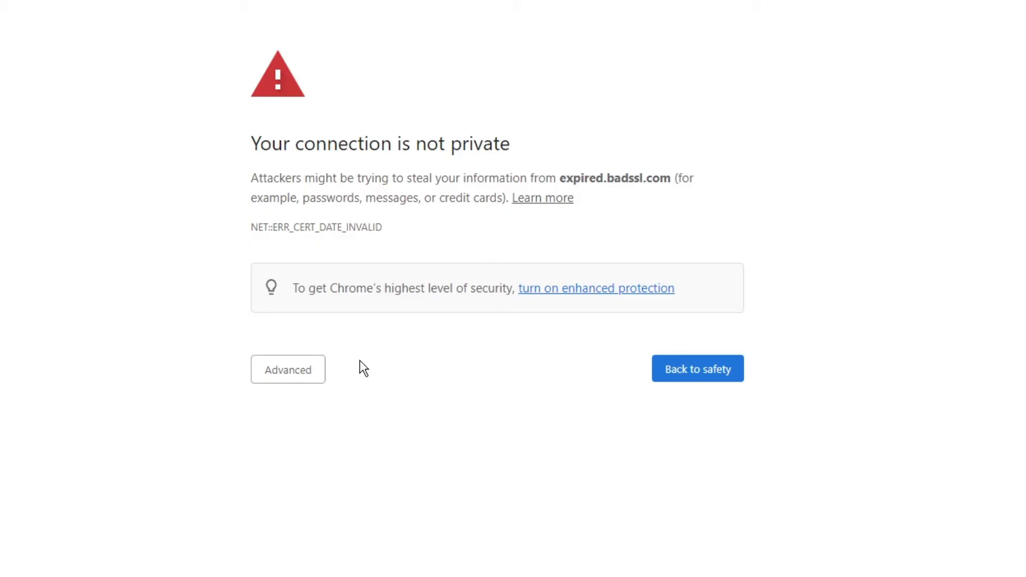
click(275, 380)
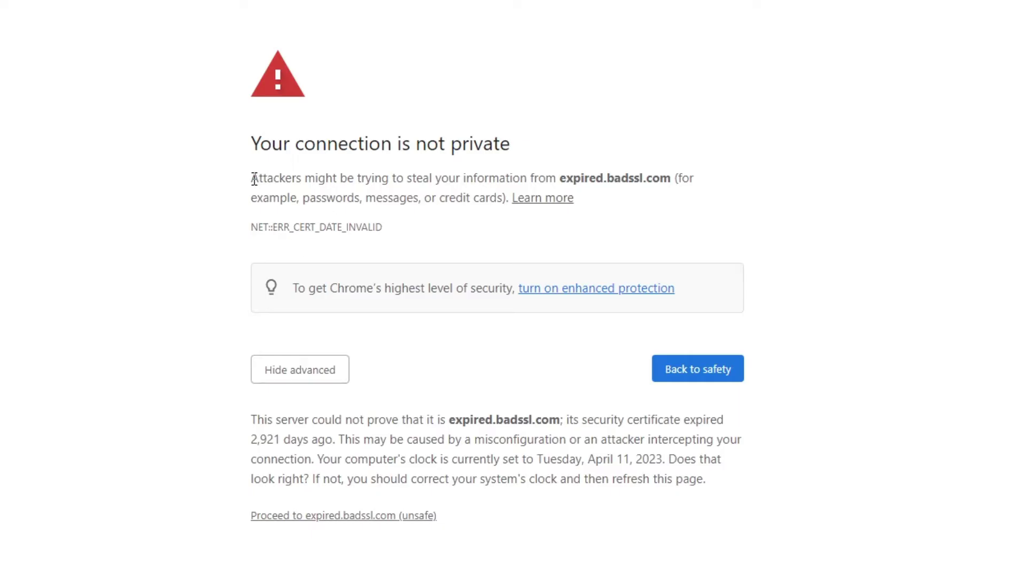
drag(252, 178, 556, 160)
click(182, 199)
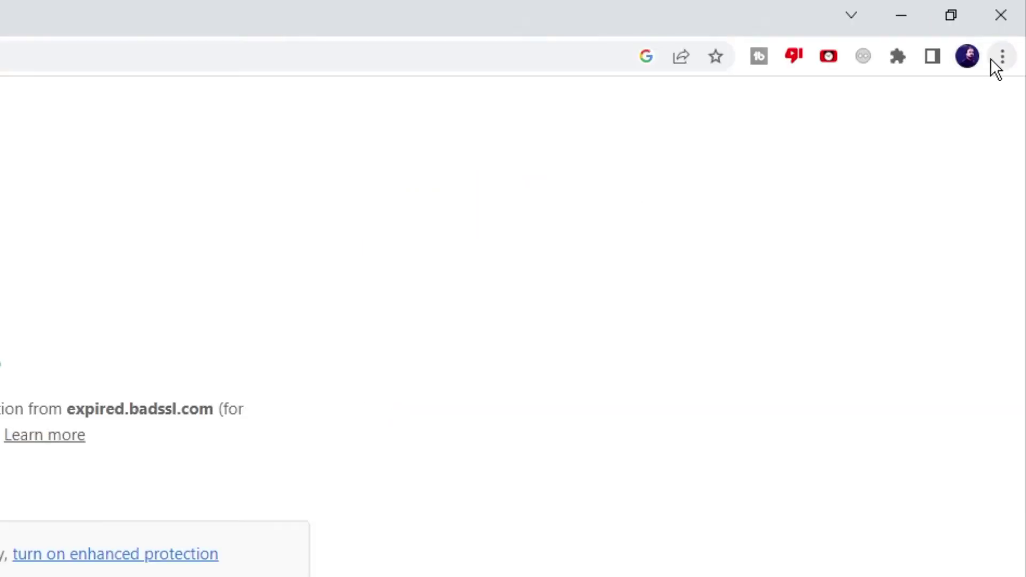
Open Chrome's Settings at the Privacy and security page.
click(1003, 57)
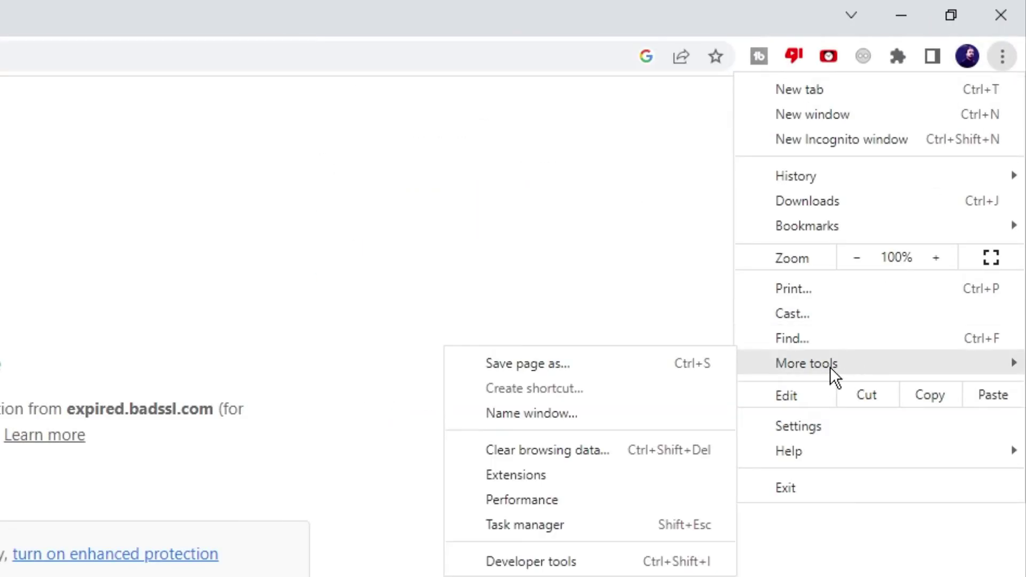
click(807, 426)
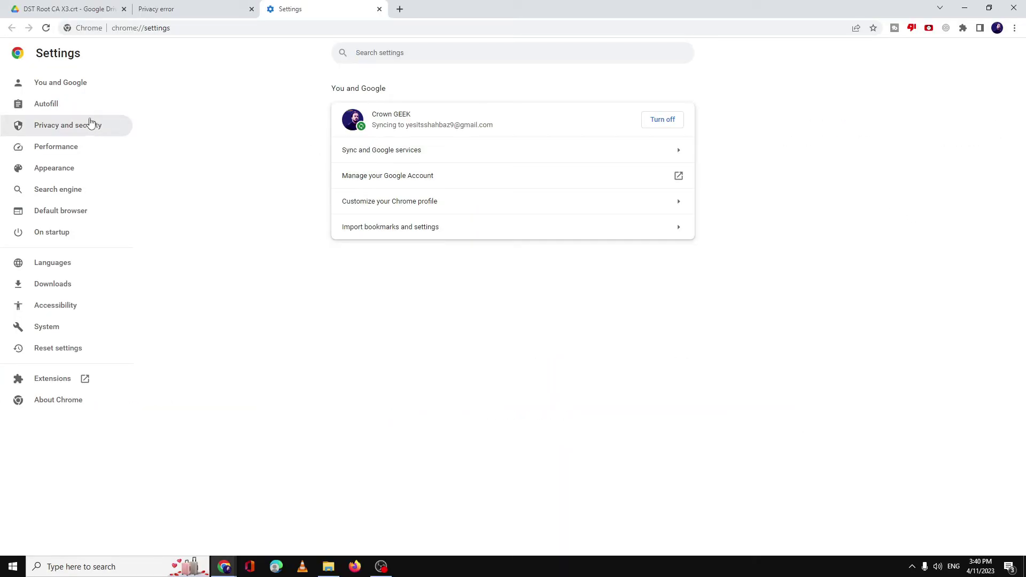
click(72, 131)
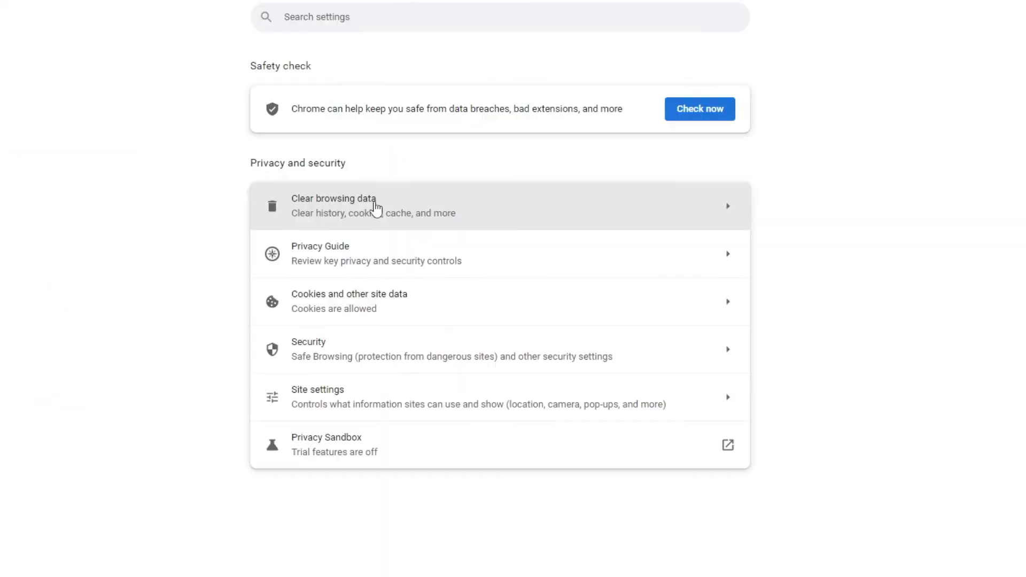
Review the Clear browsing data Basic and Advanced tabs with time range All time, then cancel.
click(376, 207)
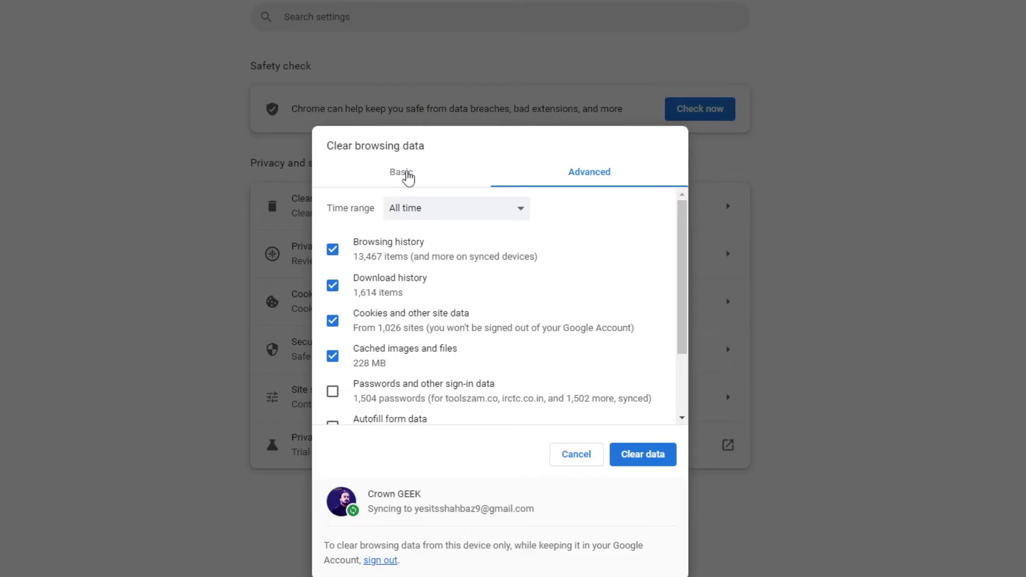
click(404, 182)
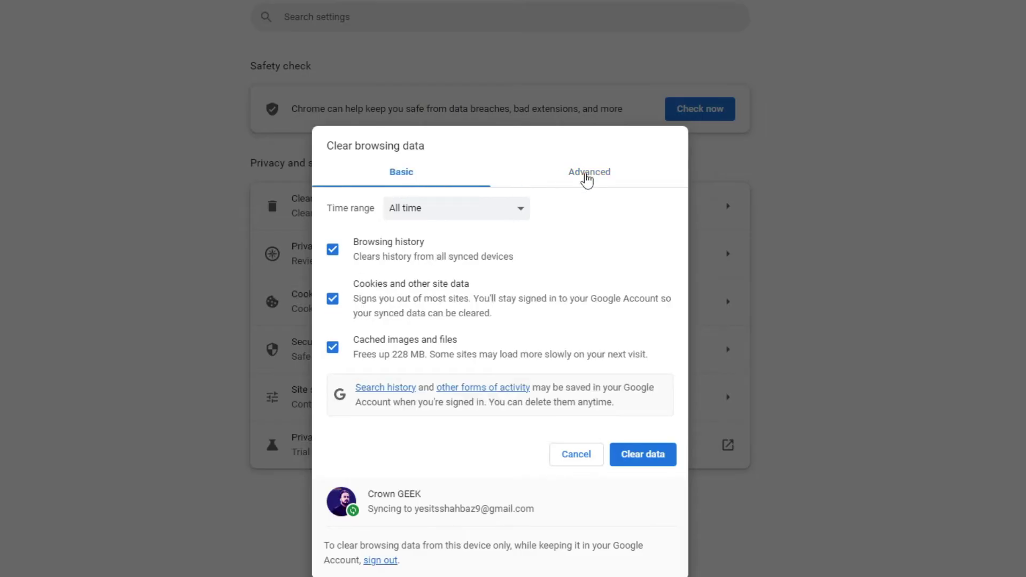
click(587, 180)
click(421, 214)
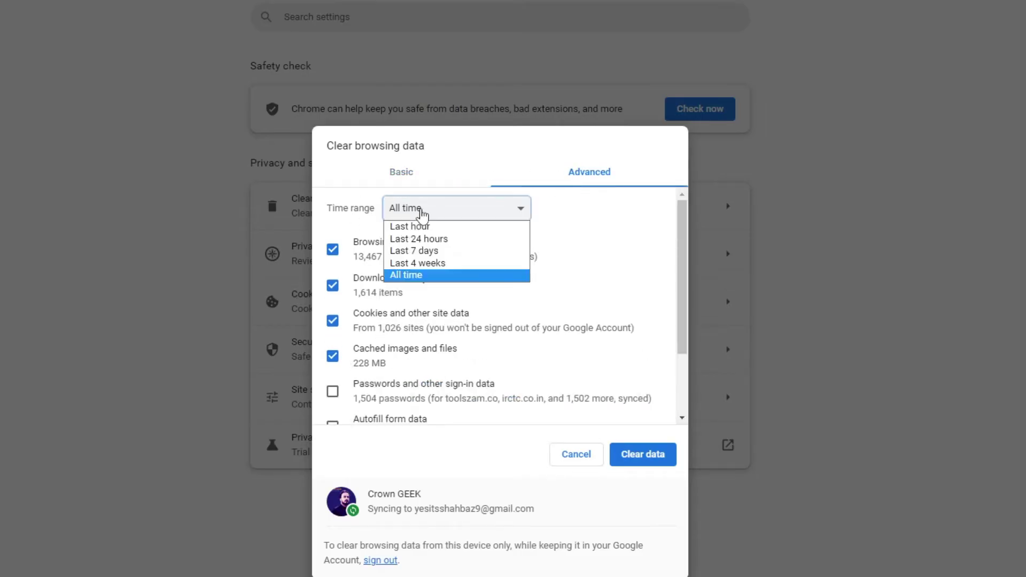
click(437, 282)
scroll(435, 284, down, 2)
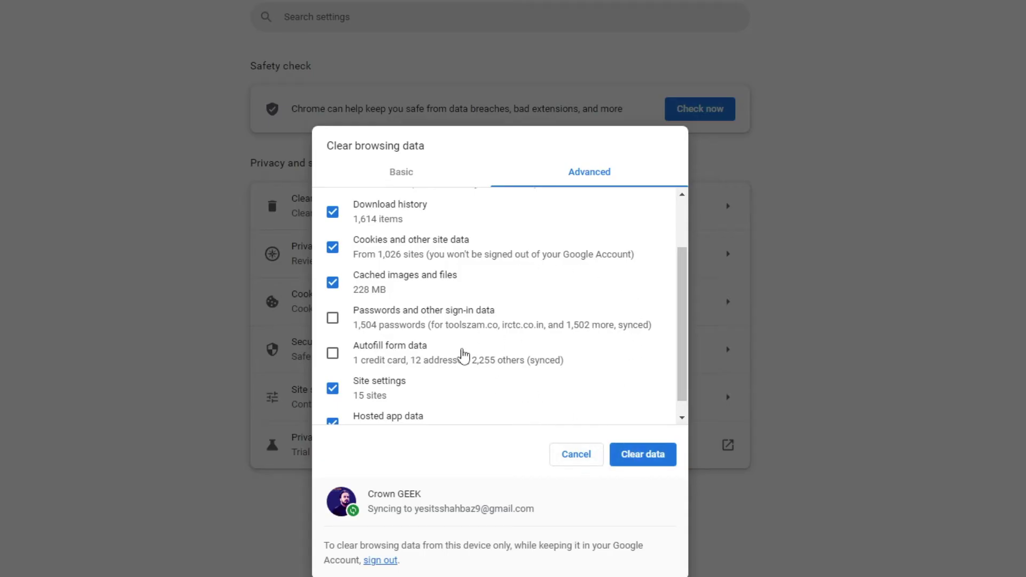
click(583, 454)
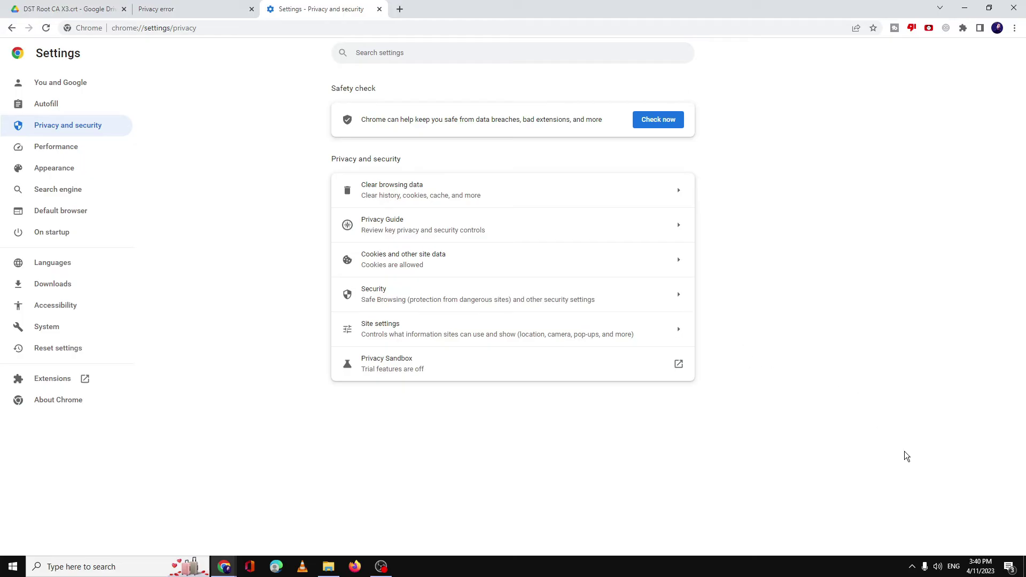
Verify the date is April 11, 2023 via the taskbar calendar and Time & Language settings.
click(980, 566)
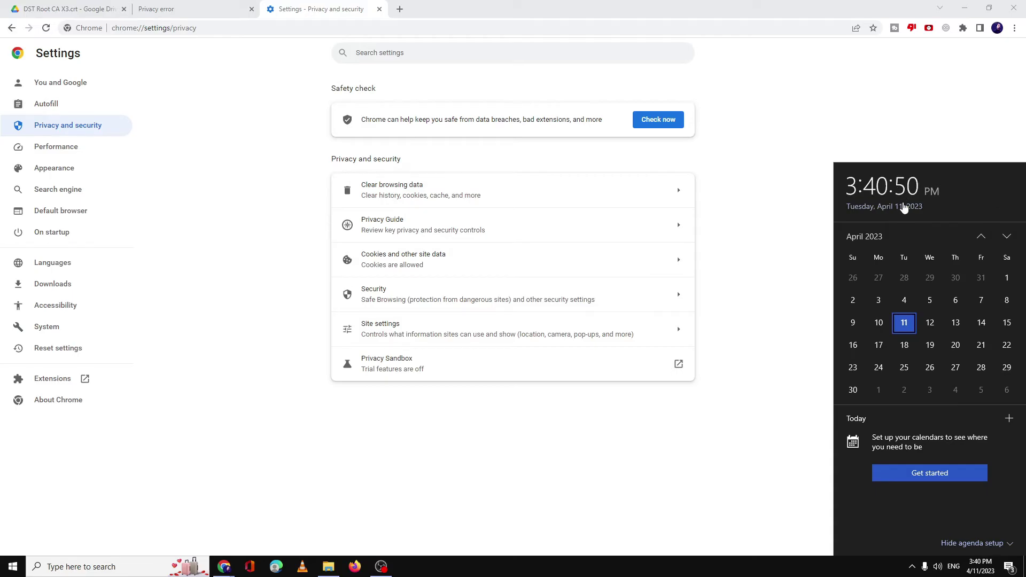
click(820, 235)
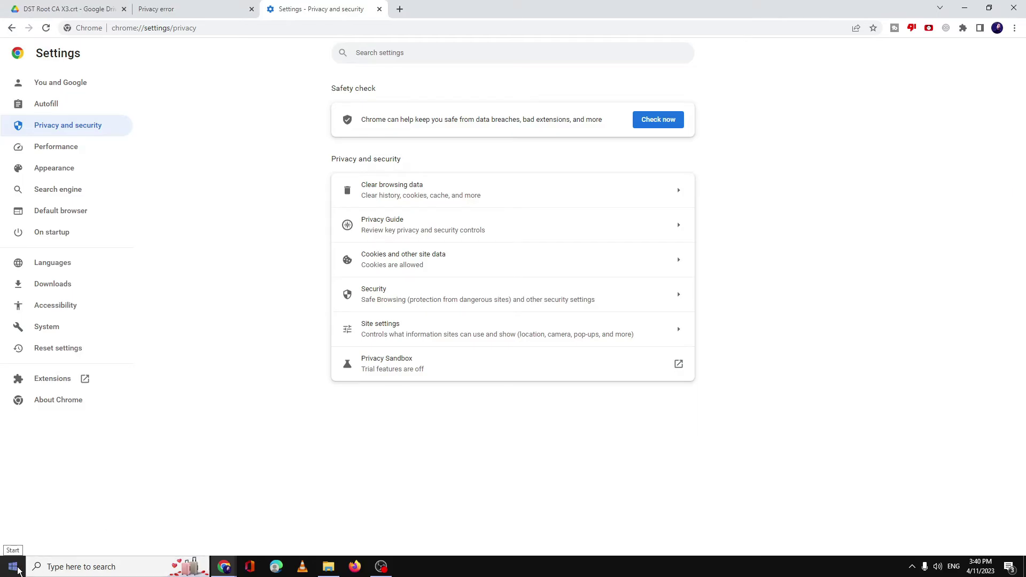
right_click(13, 567)
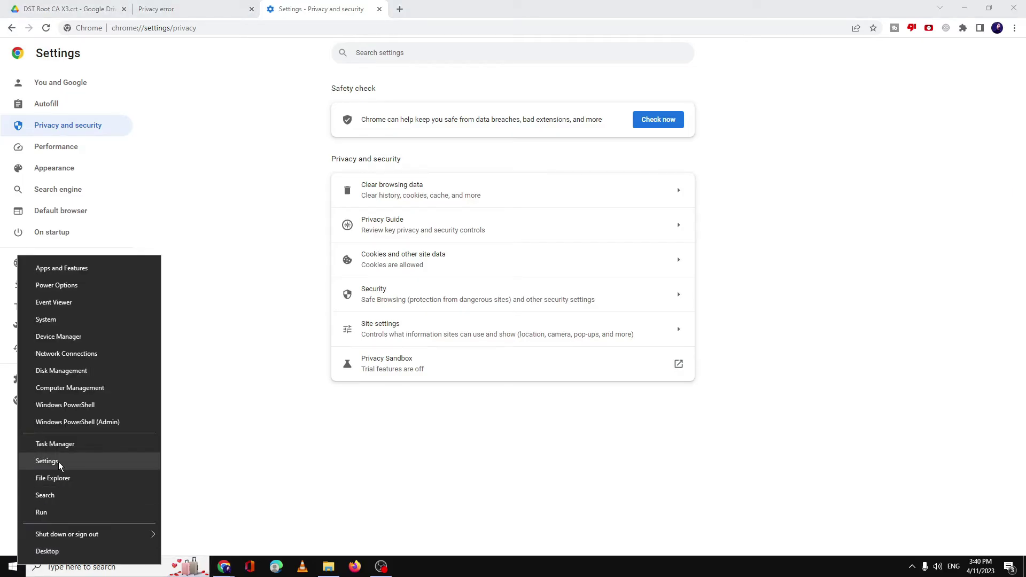
click(68, 459)
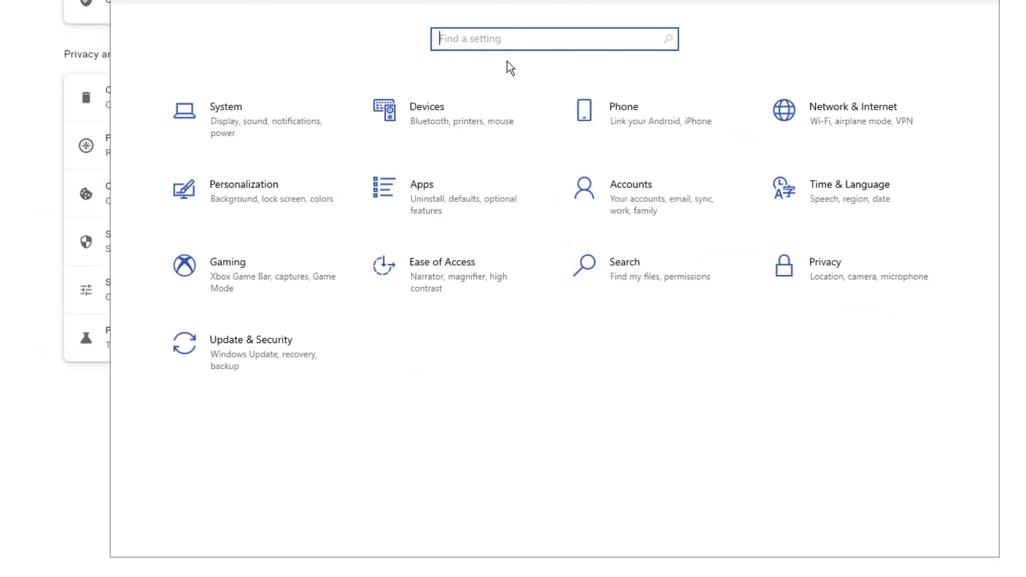
click(853, 194)
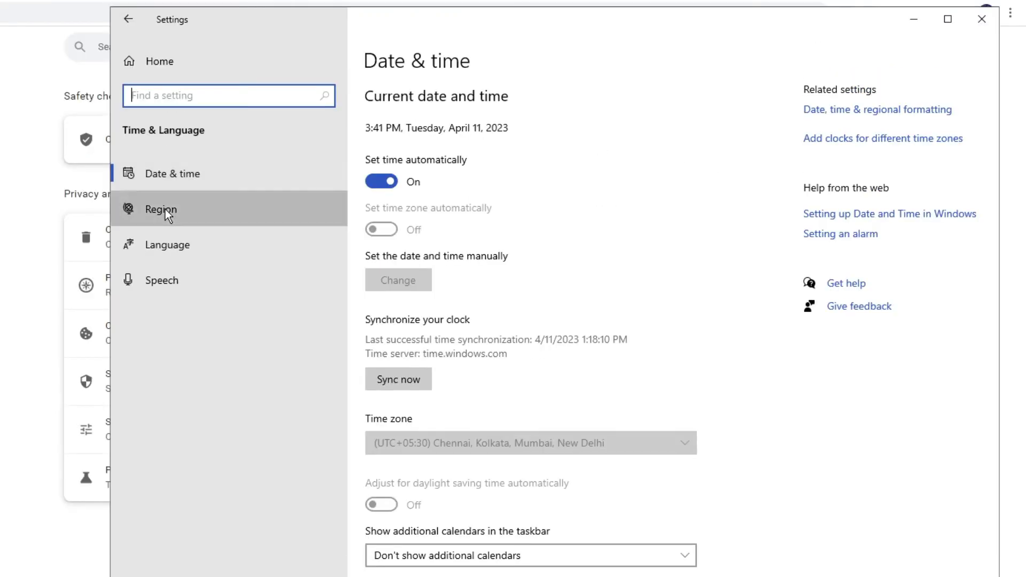
click(165, 209)
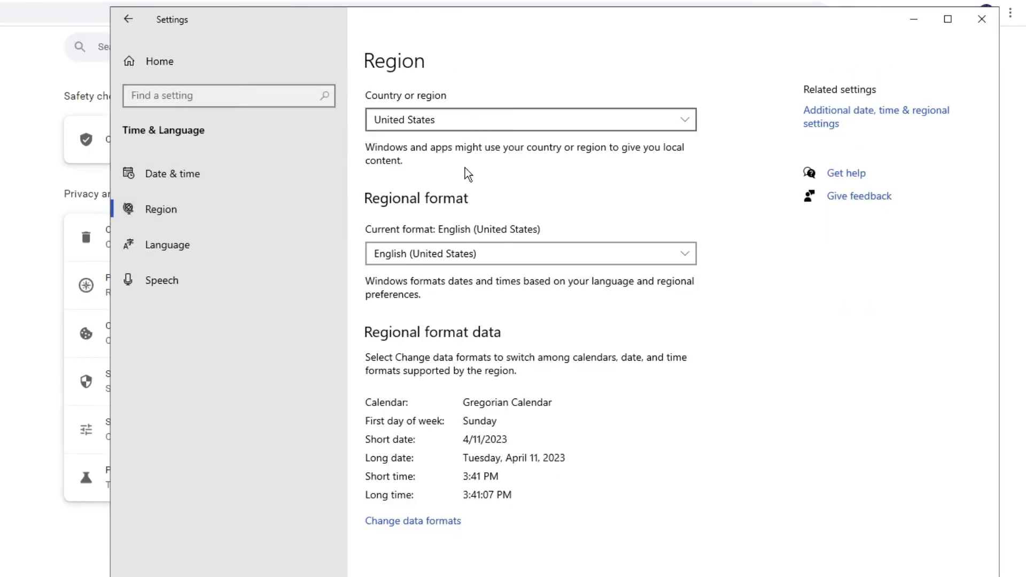
click(180, 178)
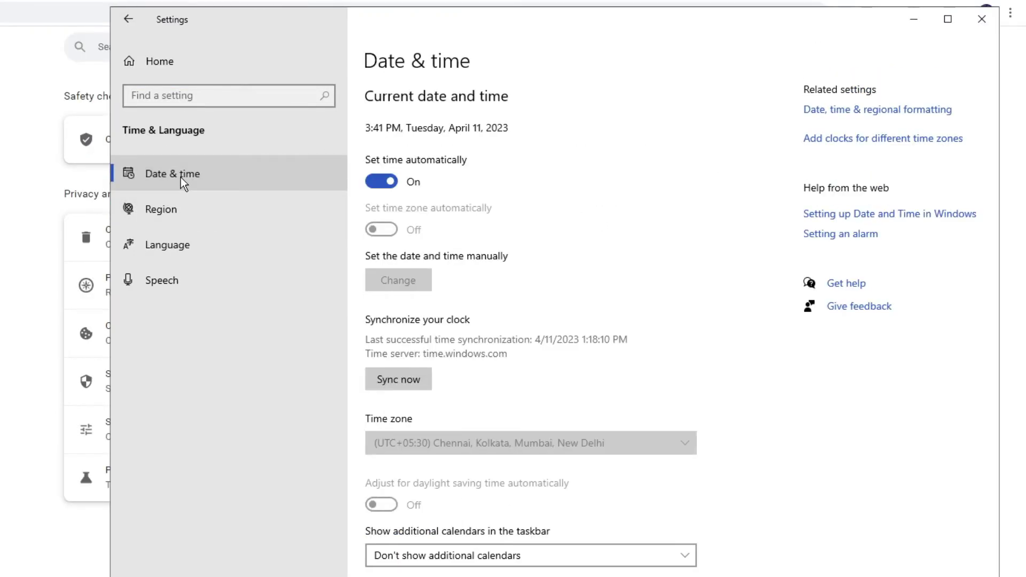
click(182, 243)
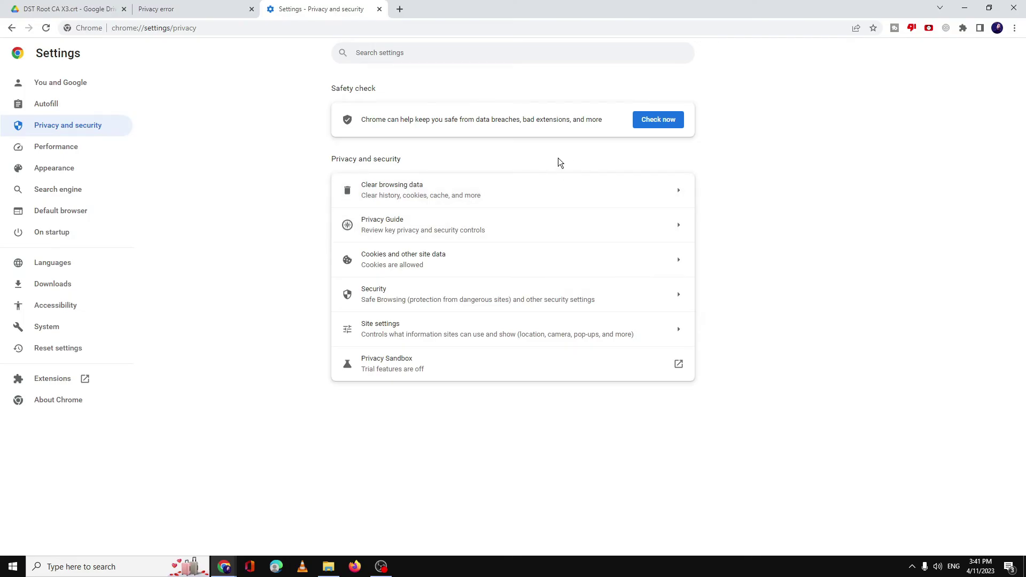
Minimize Chrome and run ncpa.cpl from the Run dialog to open Network Connections.
click(964, 9)
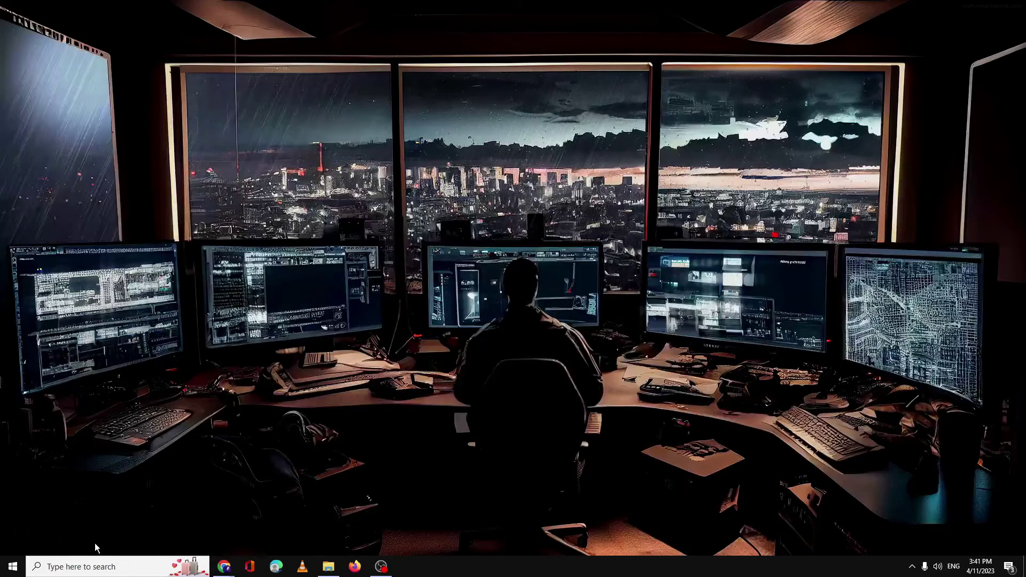
right_click(13, 566)
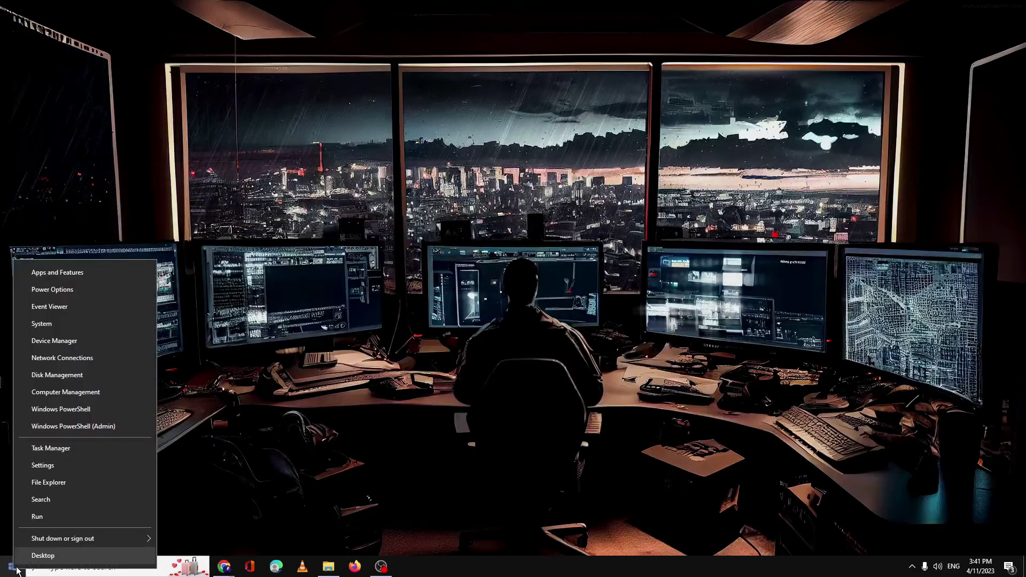
click(78, 469)
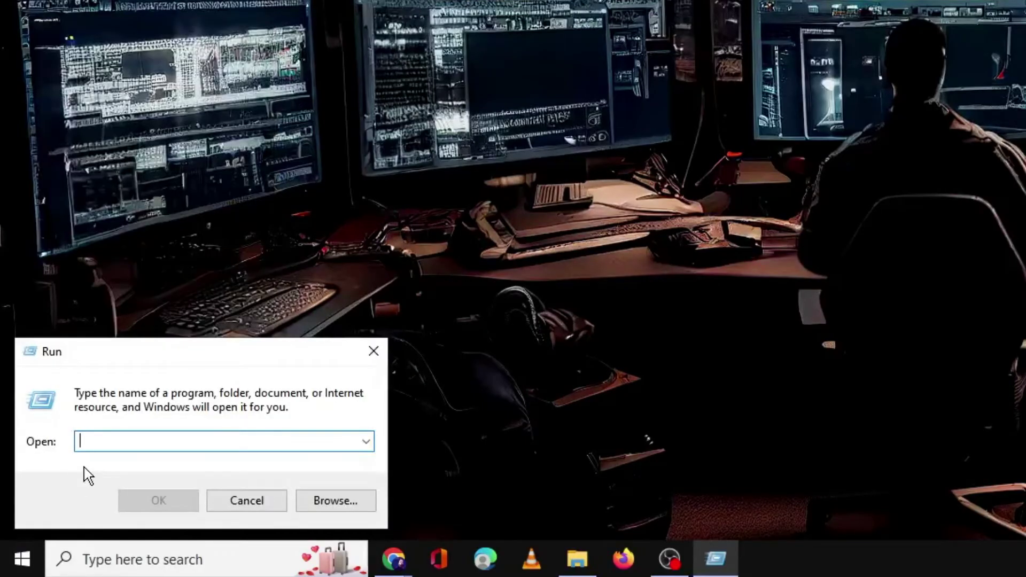
text(nc)
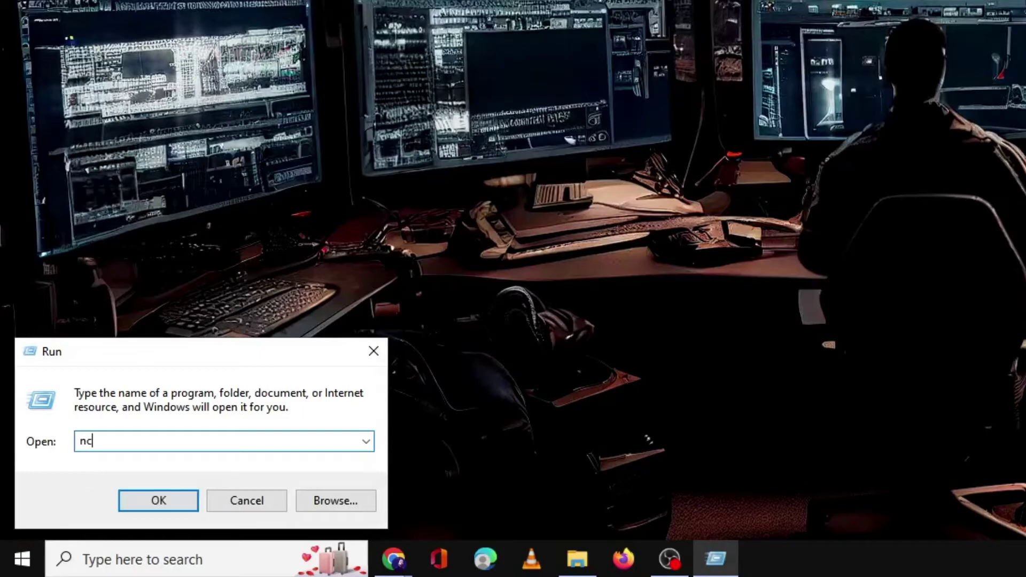
text(pa.cpl)
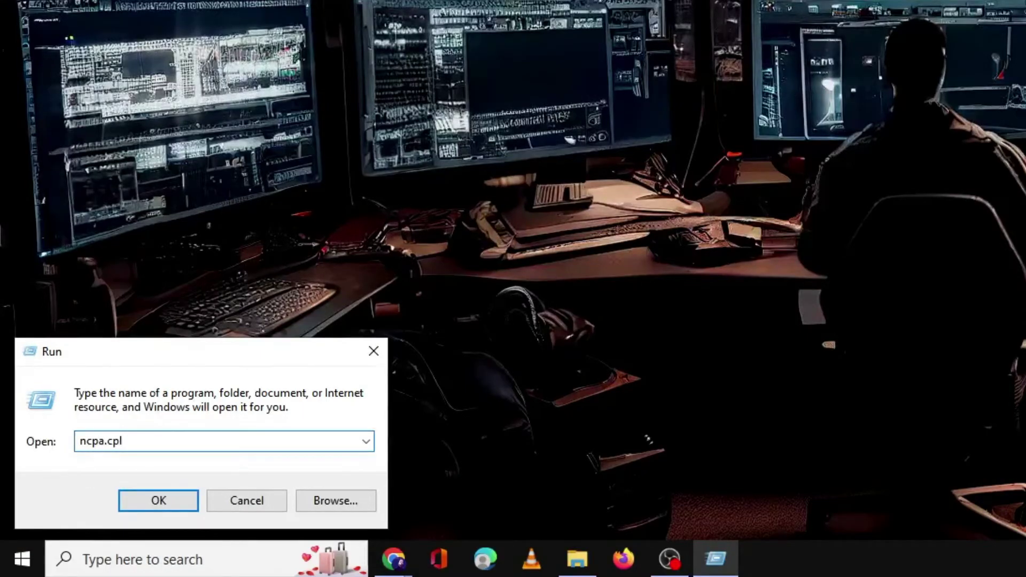
click(140, 502)
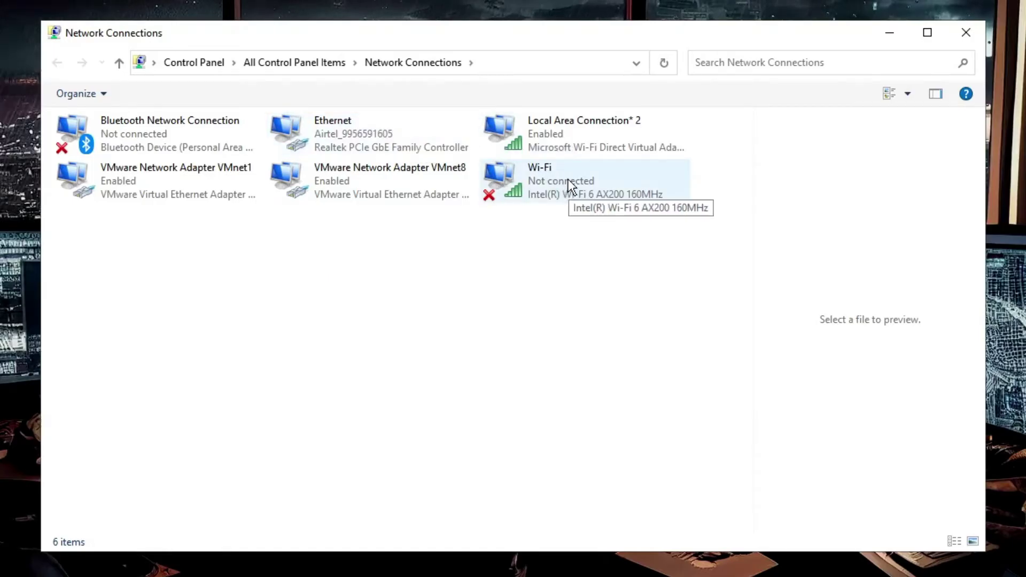
Give Ethernet's IPv4 manual DNS servers 1.1.1.1 and 1.0.0.1, saving both dialogs.
right_click(353, 133)
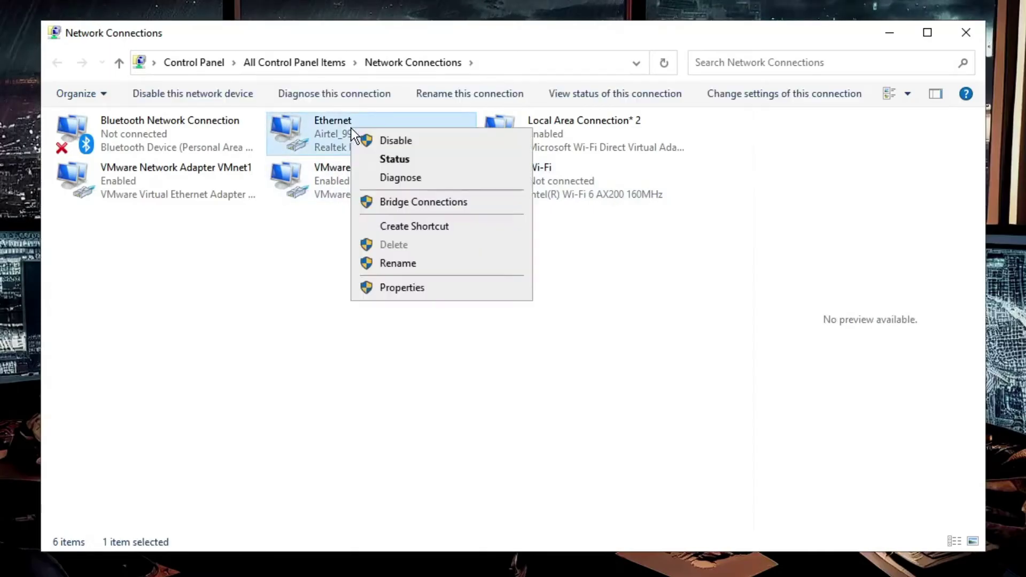
click(407, 288)
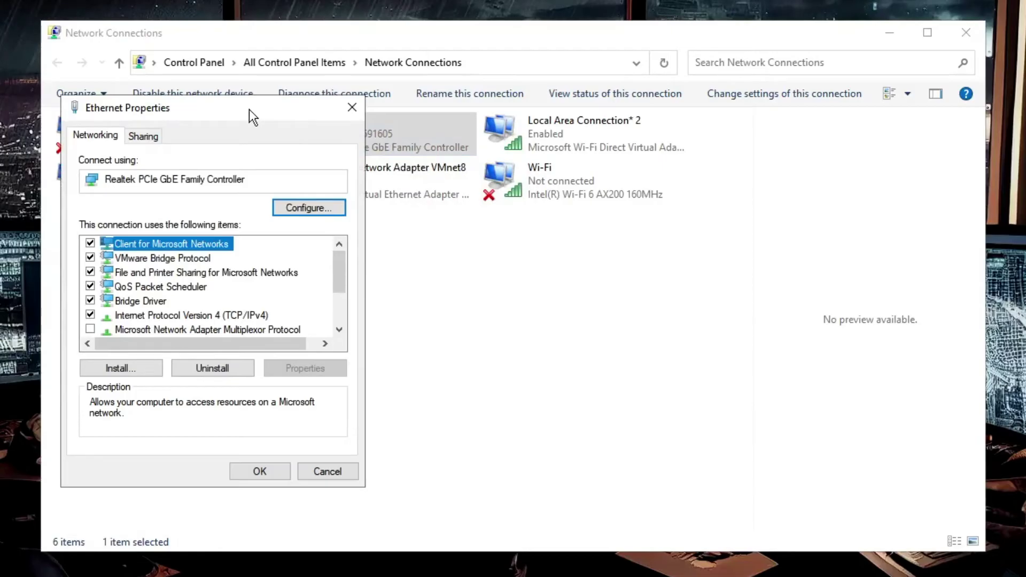
drag(249, 109, 365, 94)
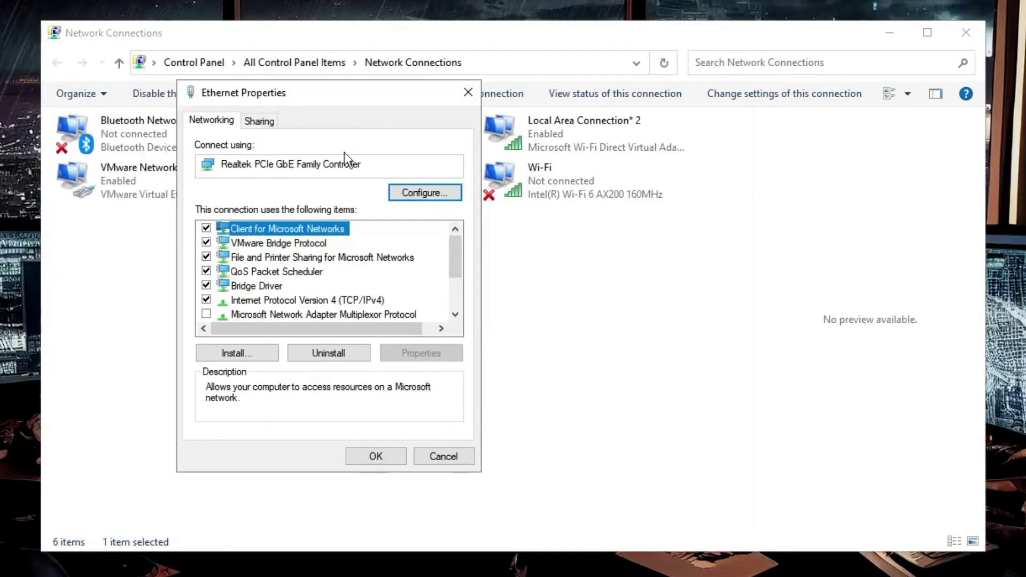
double_click(335, 301)
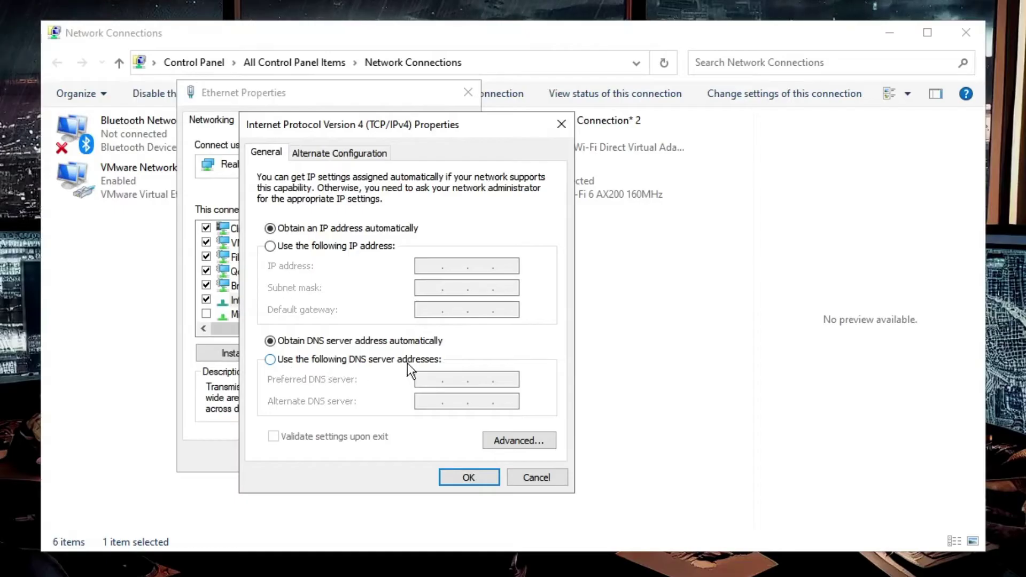
click(270, 359)
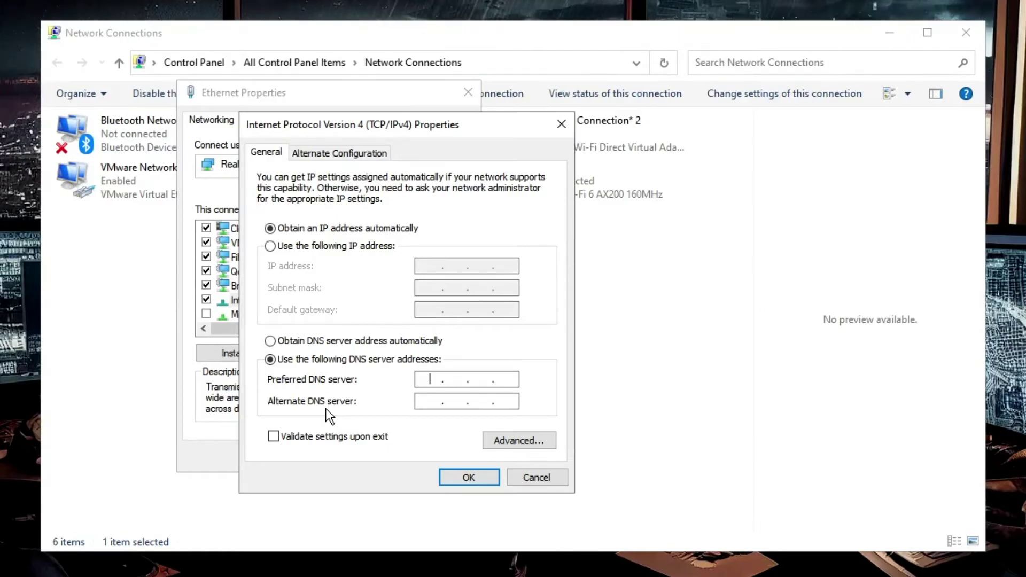
text(1.)
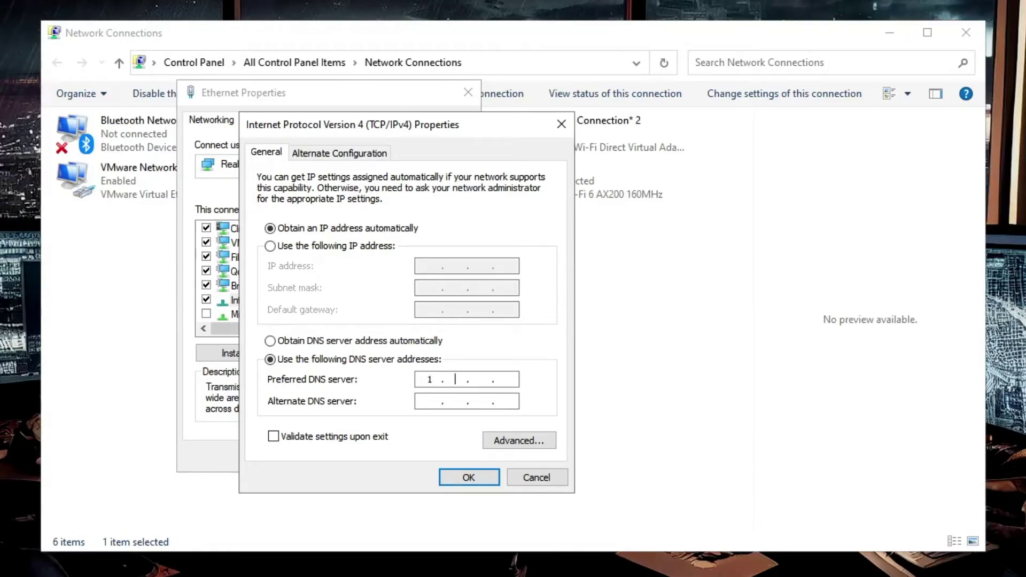
text(1.1.1)
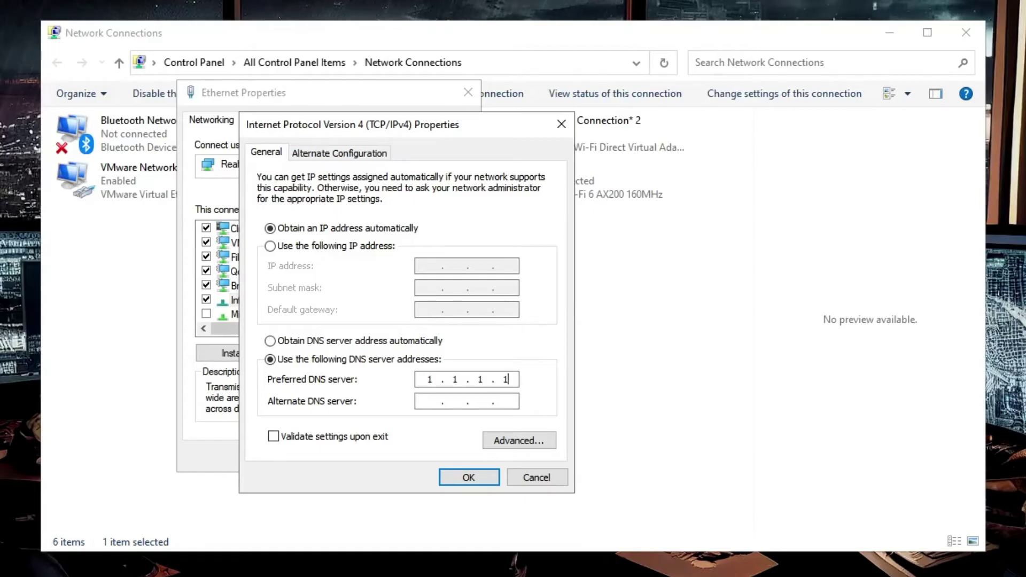
click(431, 401)
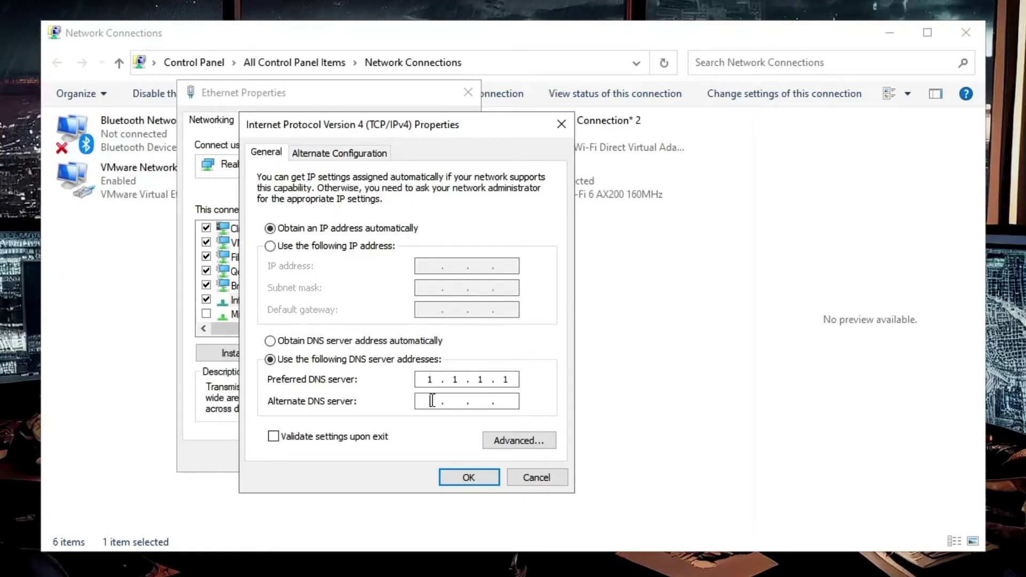
text(1.0.0)
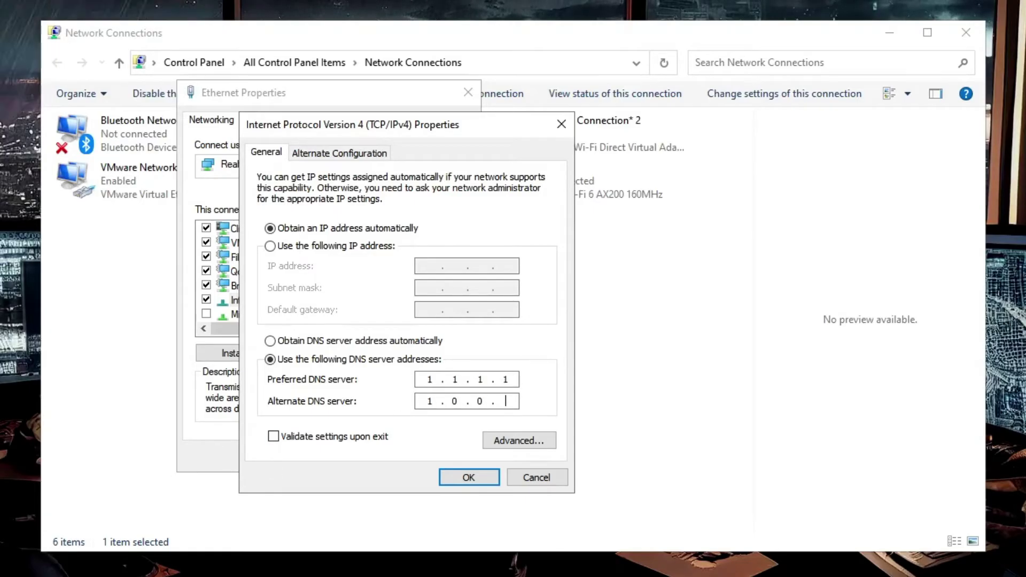
text(.1)
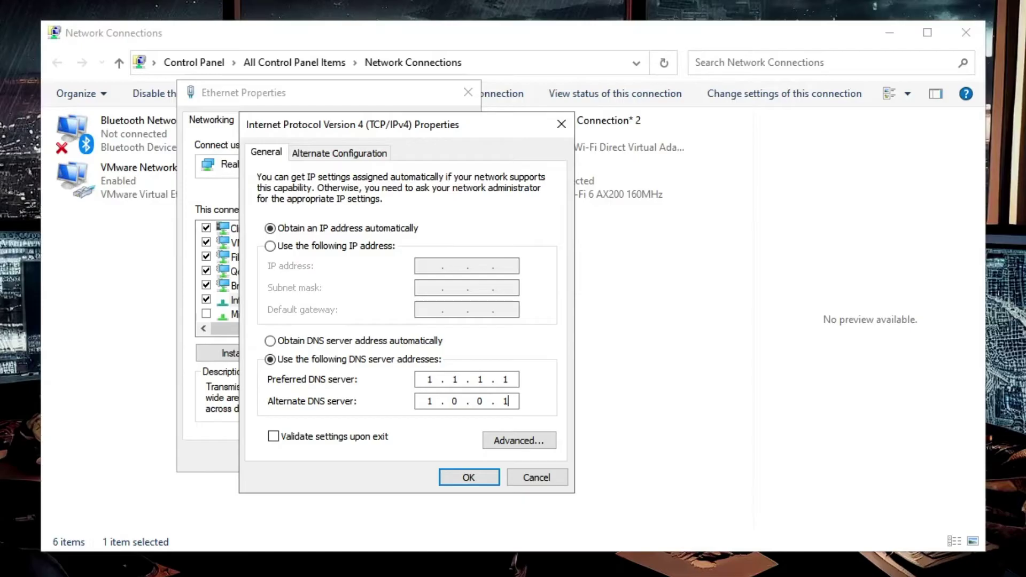
click(469, 482)
click(390, 455)
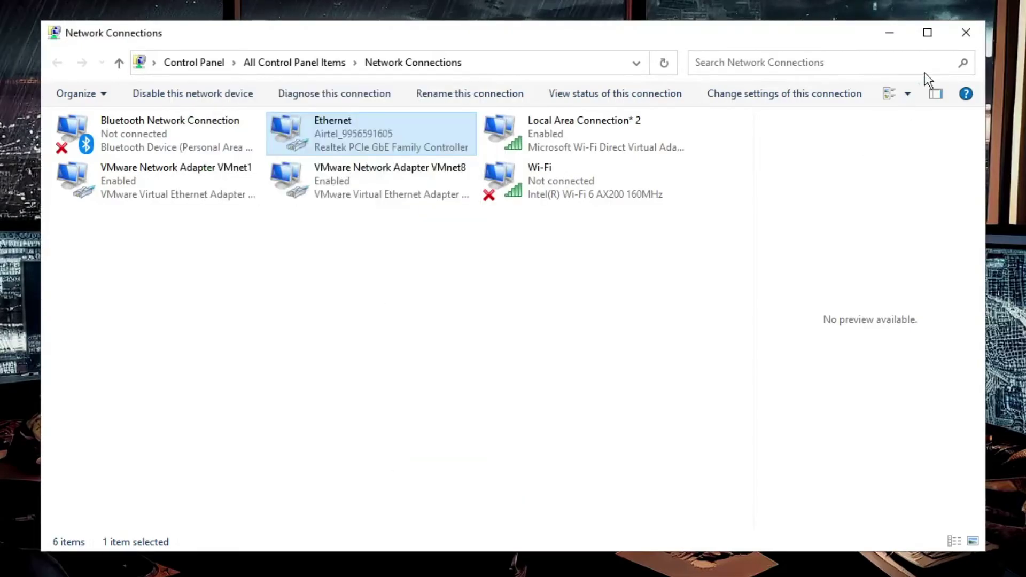
Open Command Prompt and flush the DNS cache with ipconfig /flushdns.
click(962, 37)
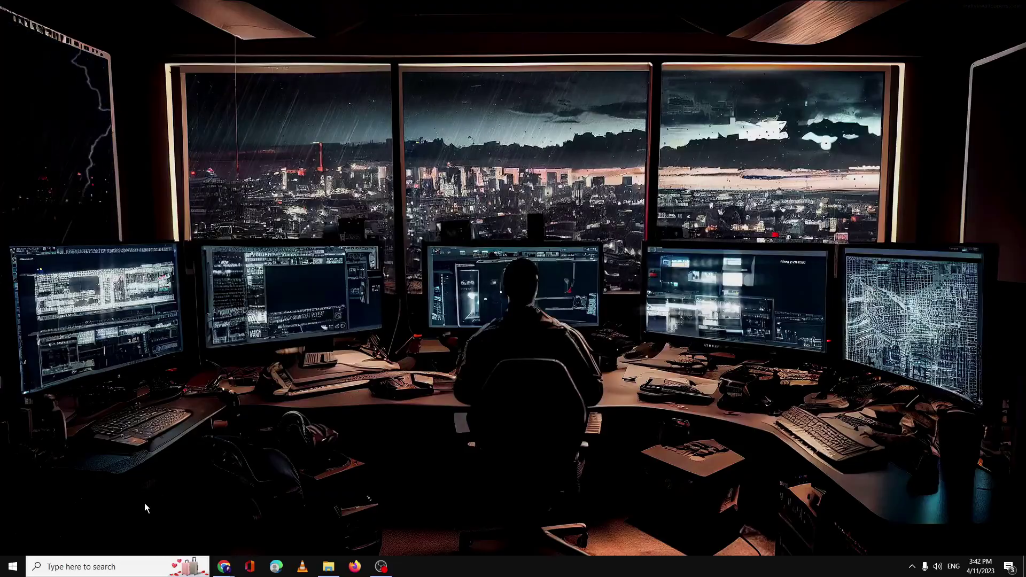
click(123, 565)
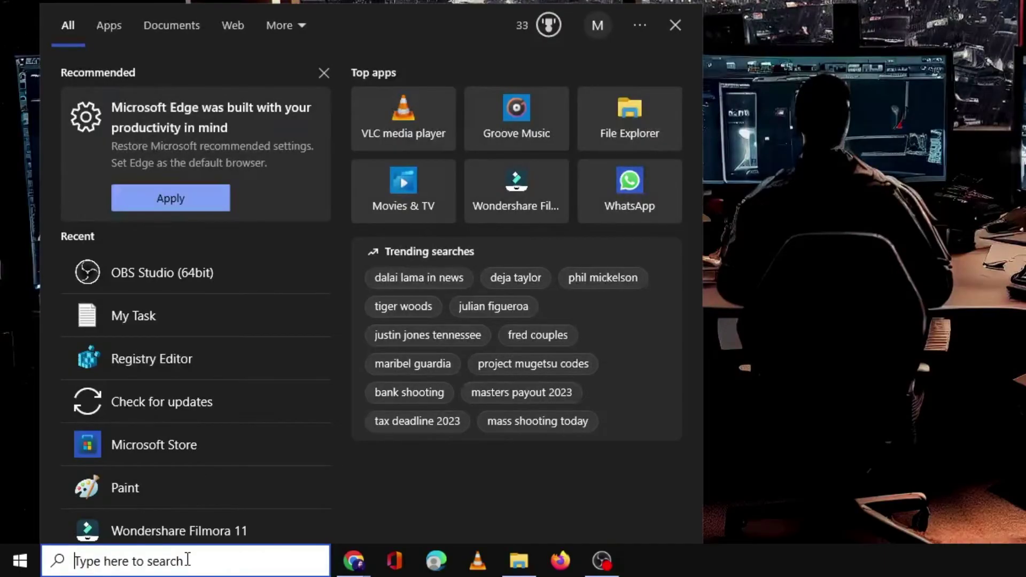
text(c,d)
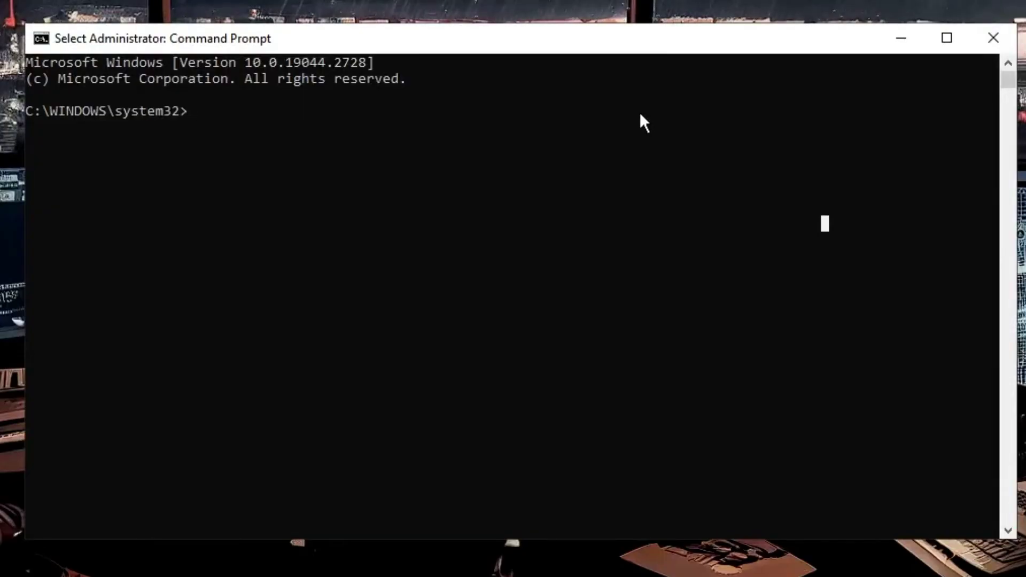
text(ipconfig)
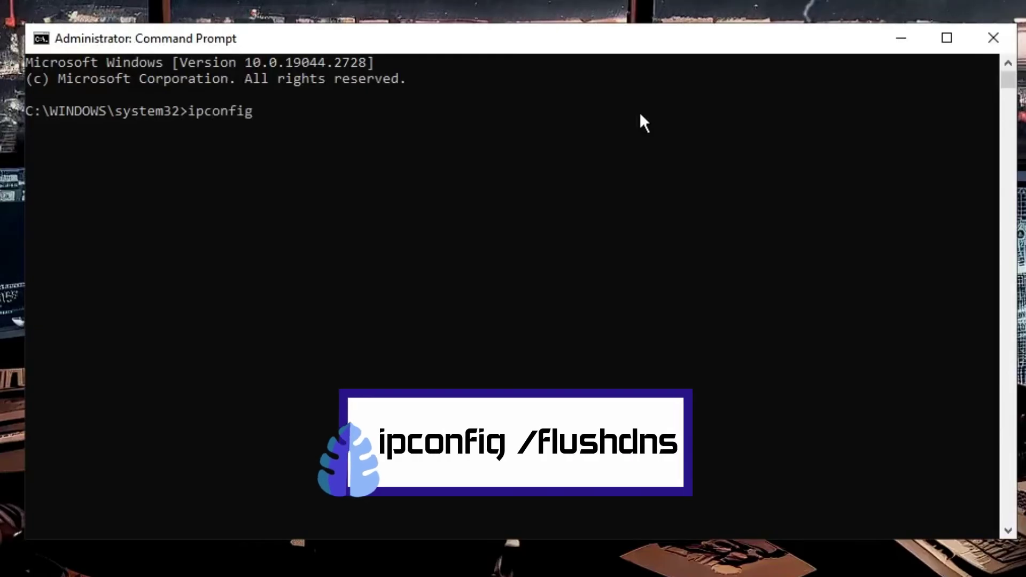
text( /flu)
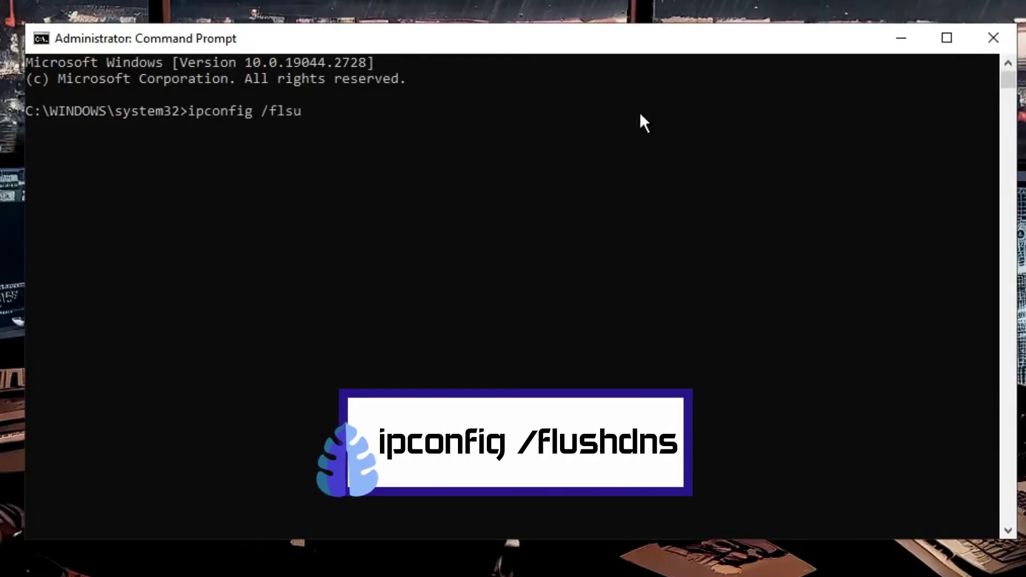
key(BackSpace)
text(ushdns)
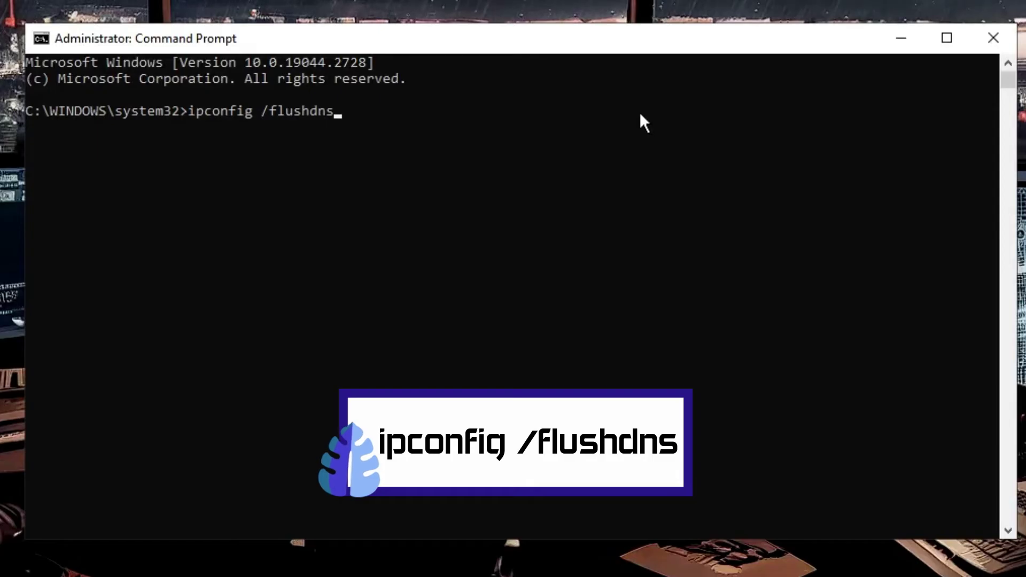
key(Return)
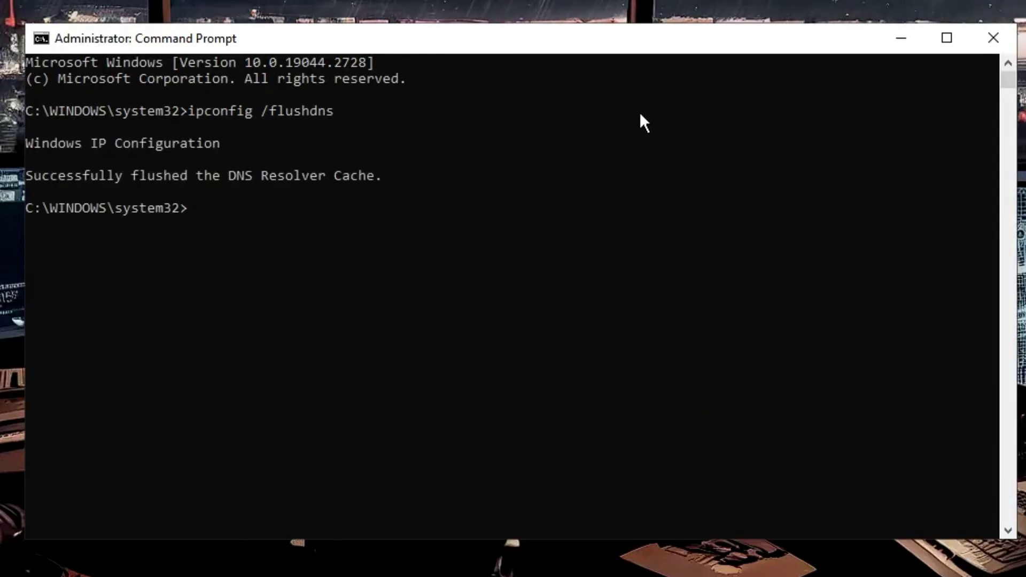
Reset the Winsock catalog and IP stack with netsh winsock reset and netsh int ip reset.
text(netsh)
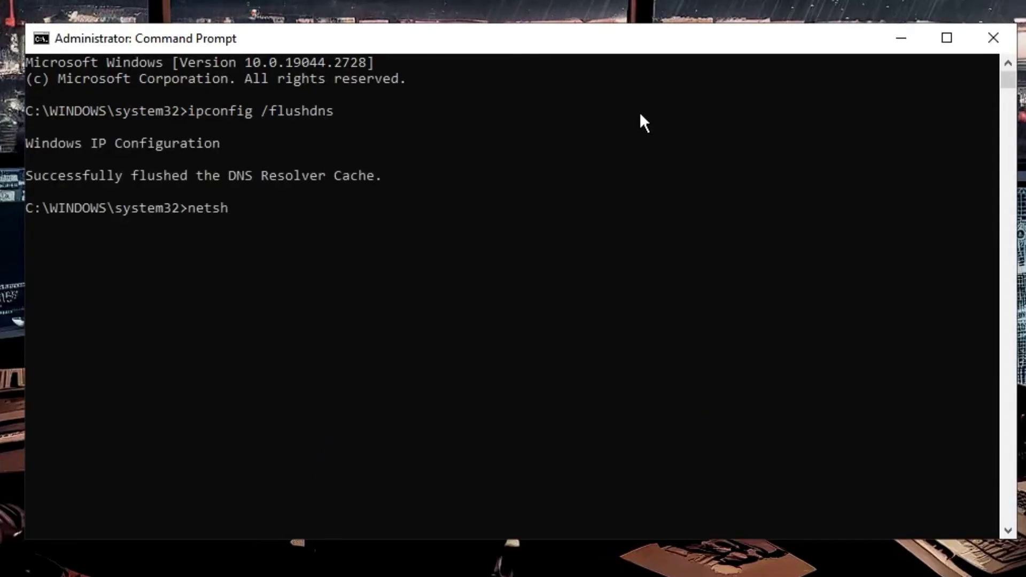
text( winsoc)
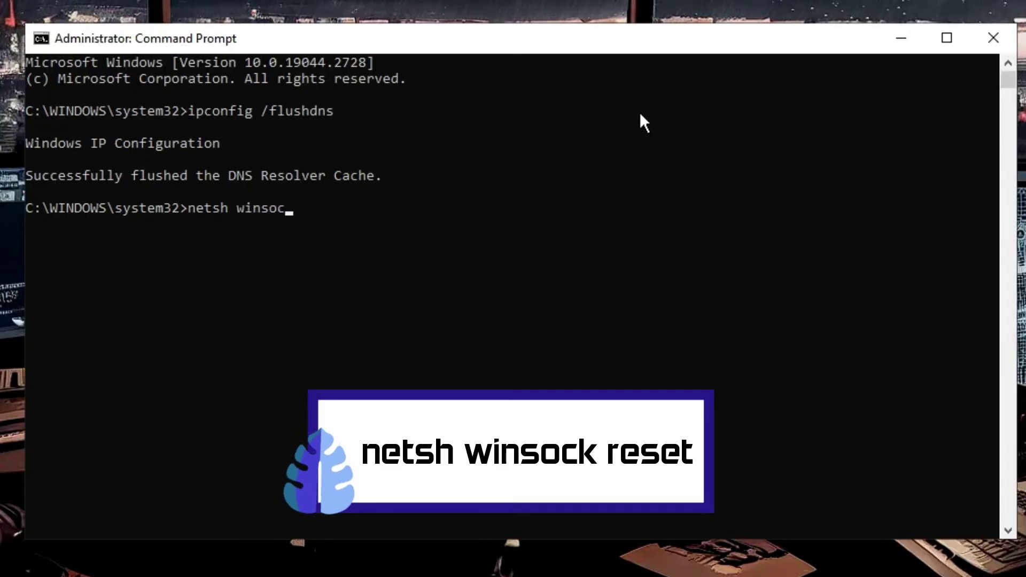
text(k reset)
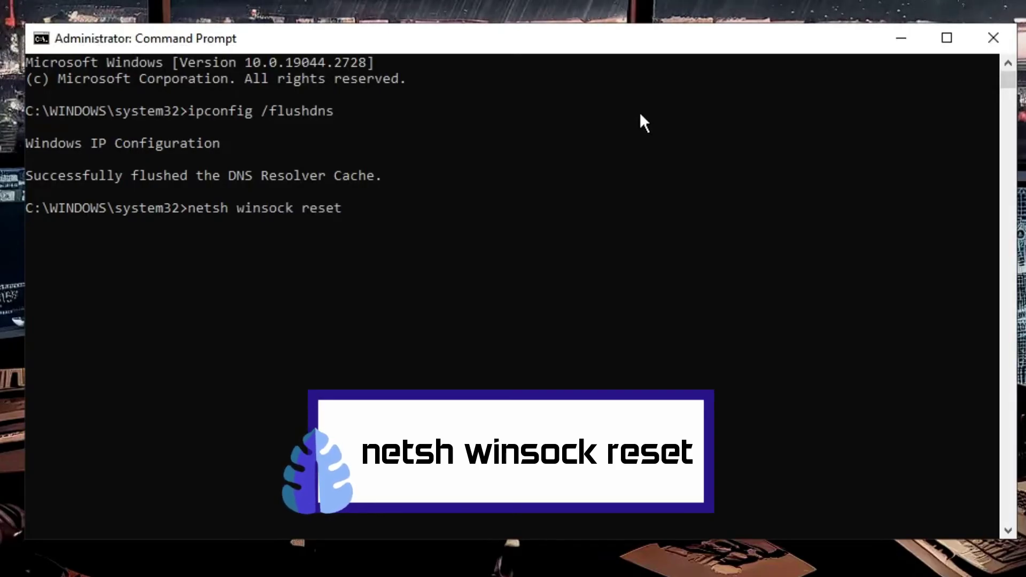
key(Return)
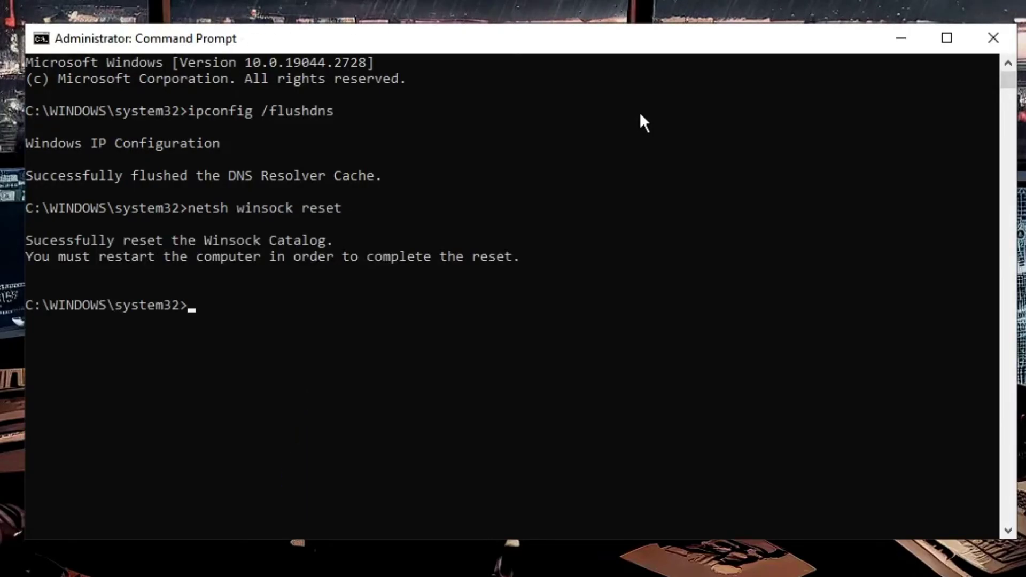
text(netsh i)
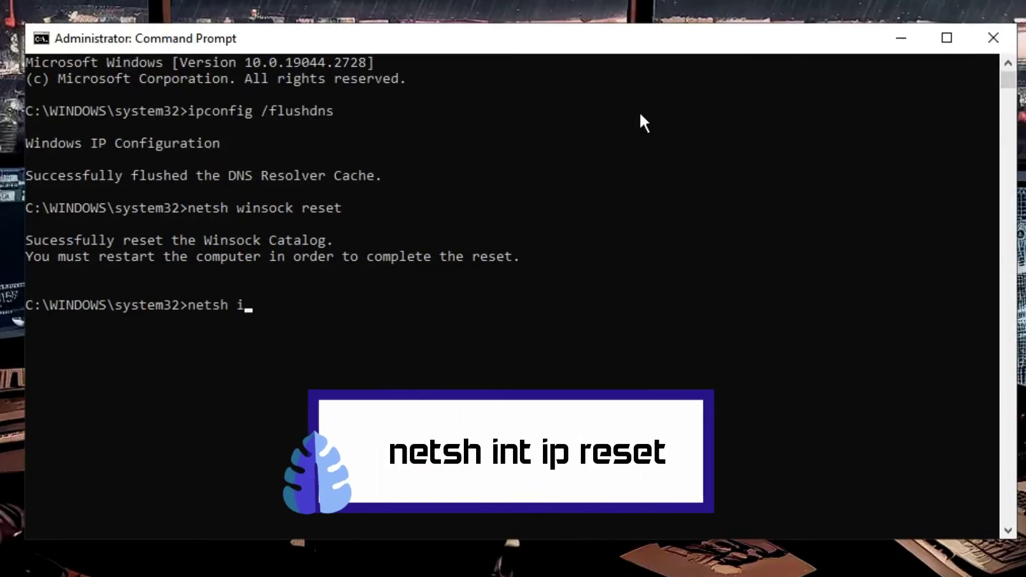
text(nt ip)
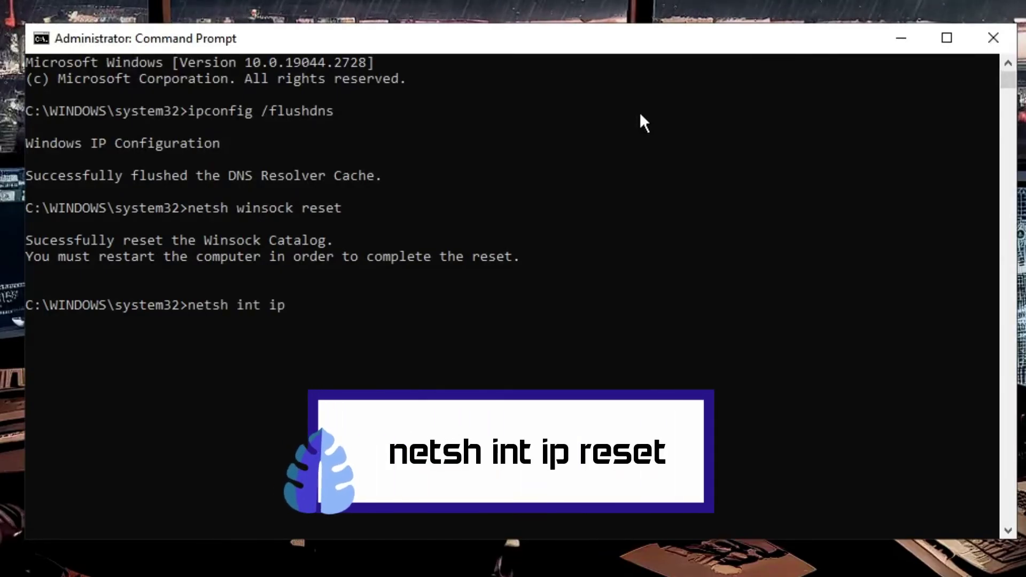
text( reset)
key(Return)
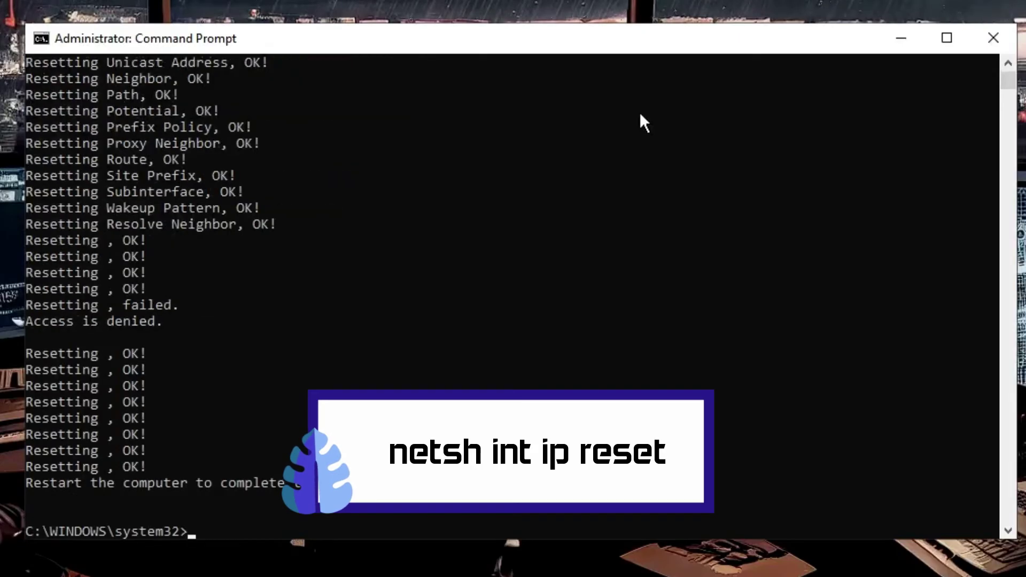
Start a system file scan with sfc /scannow.
scroll(376, 222, down, 2)
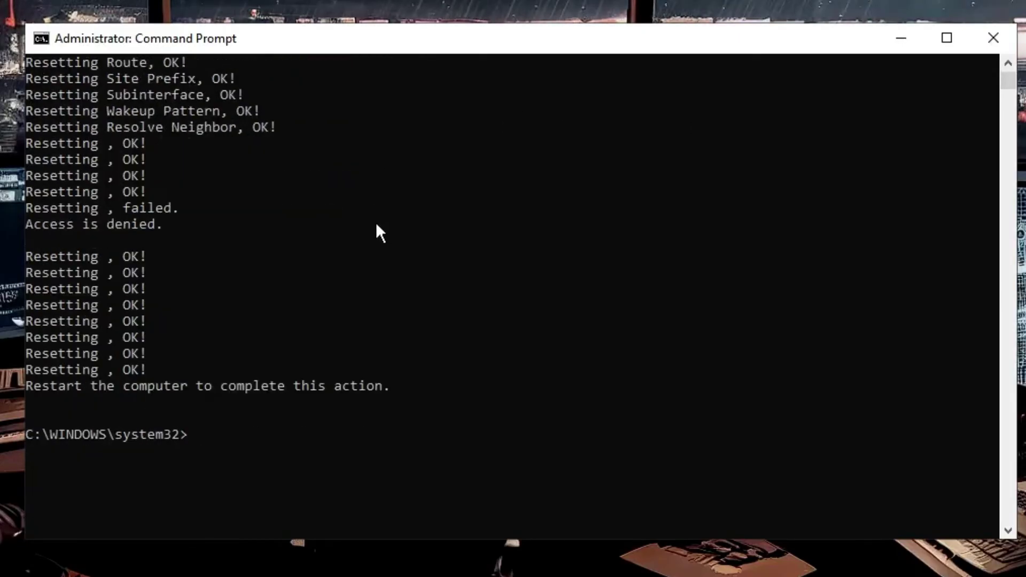
text(sfc)
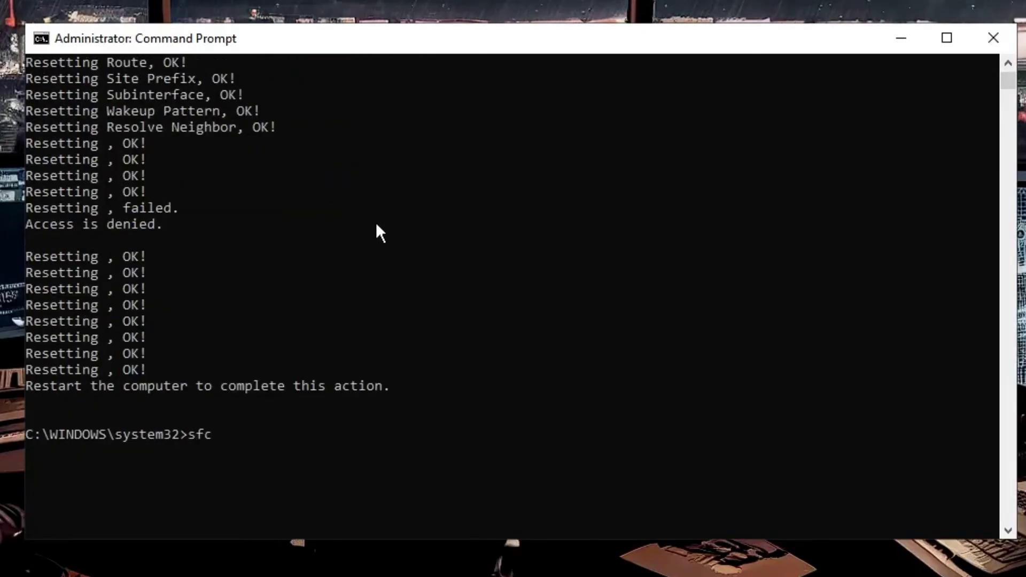
text( /scanno)
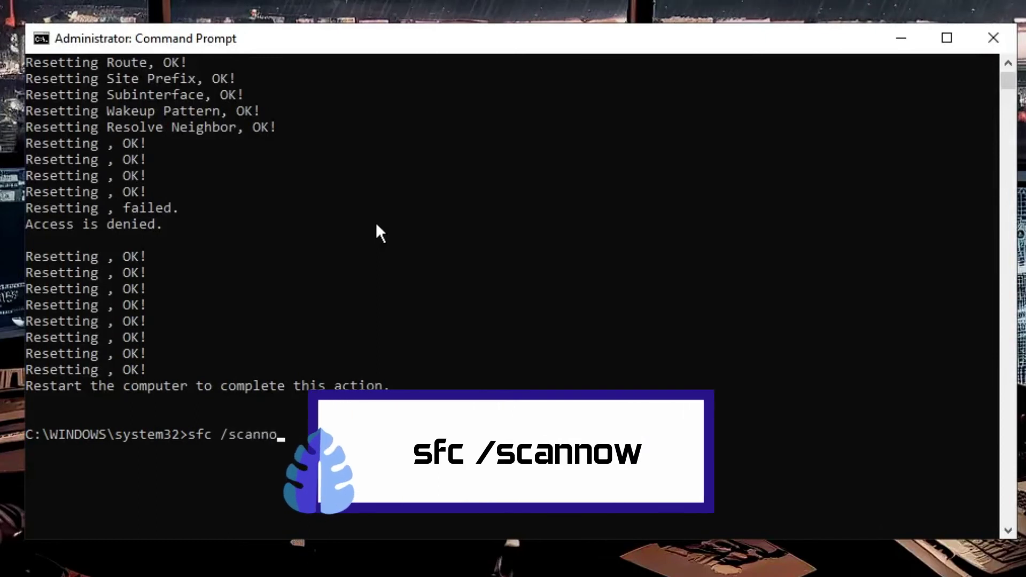
text(w)
key(Return)
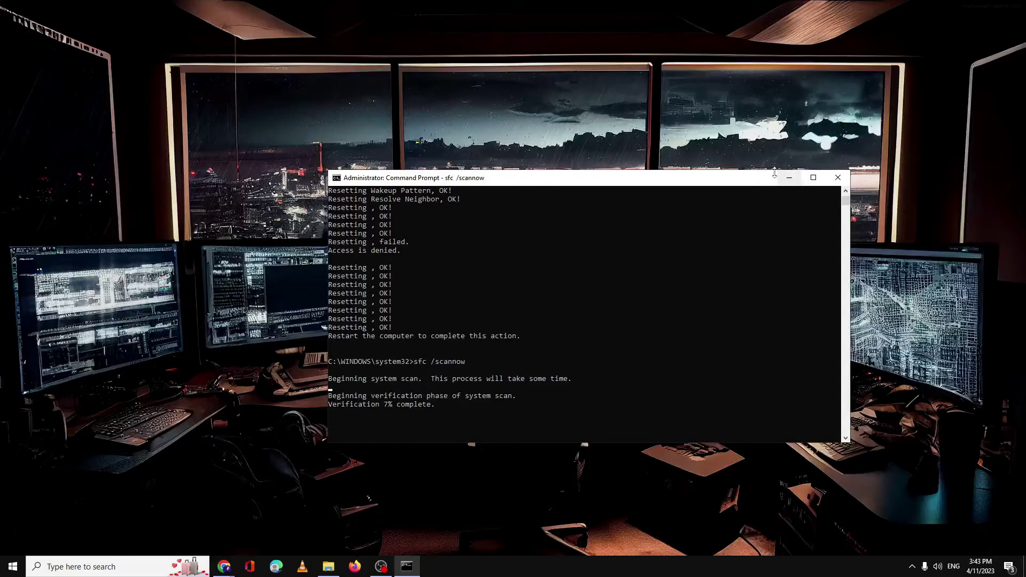
Clear SSL state on the Content tab of Internet Properties (inetcpl.cpl), then close it.
click(792, 177)
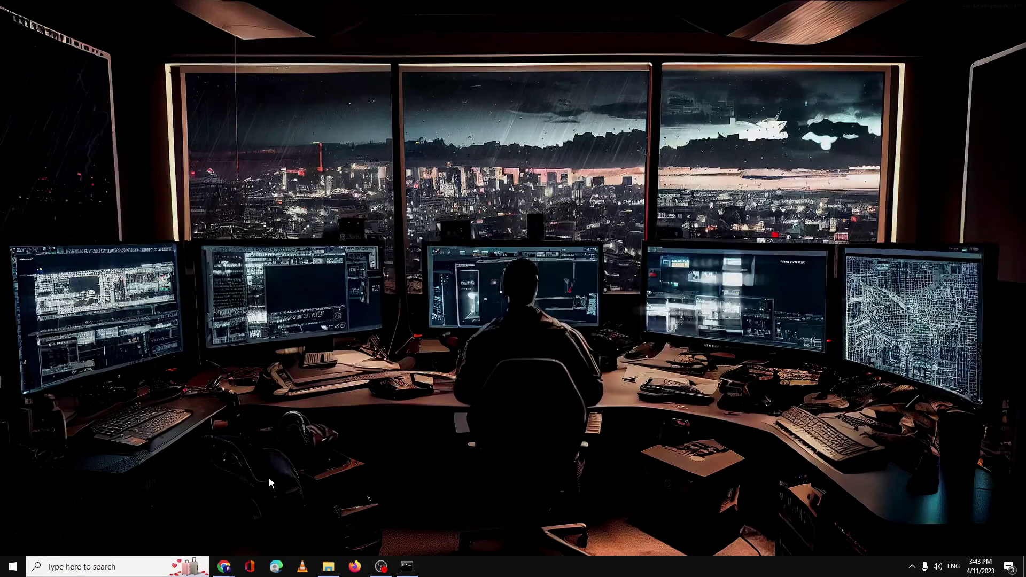
click(105, 569)
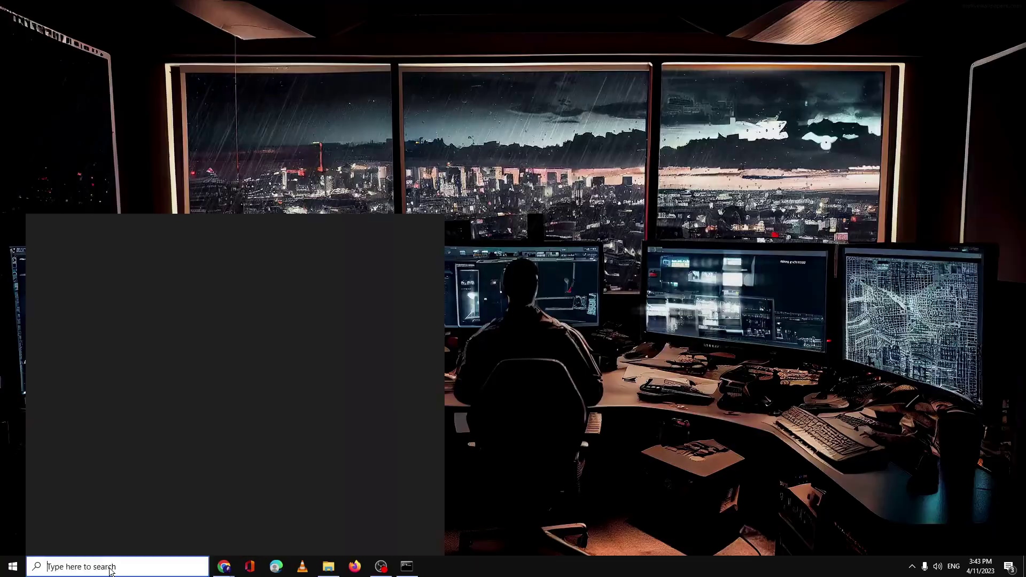
text(ine)
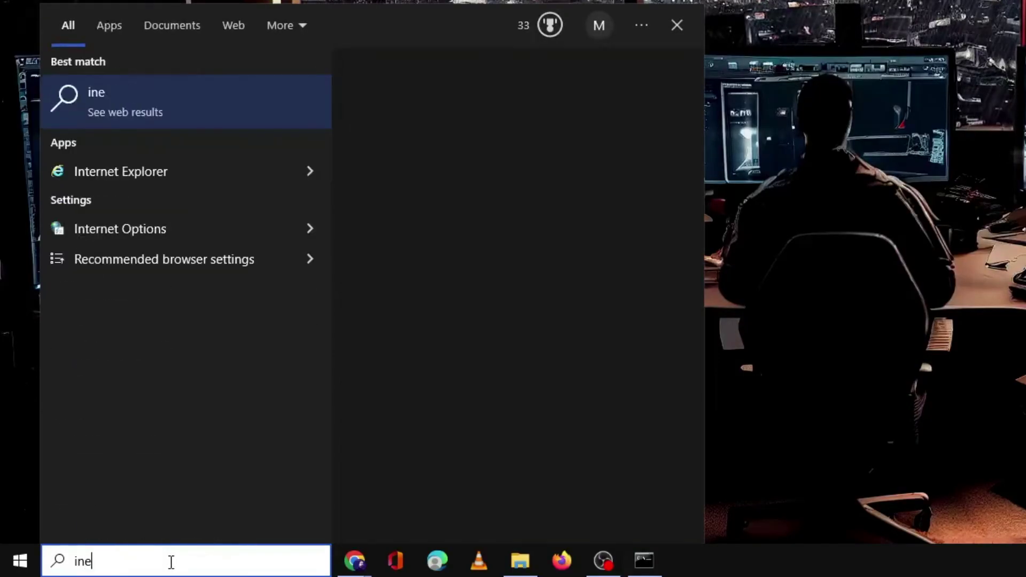
text(tcpl.cpl)
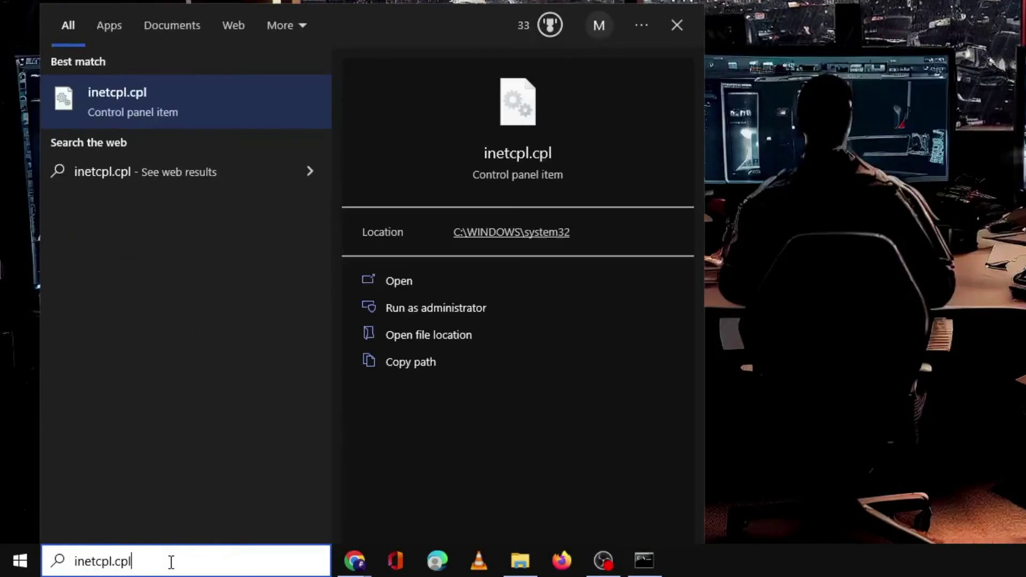
key(Return)
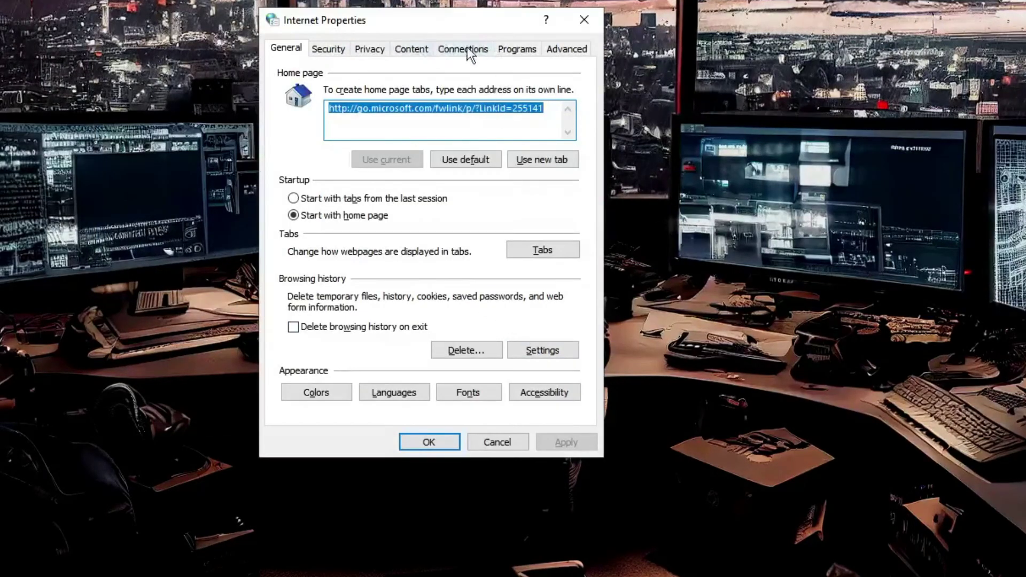
click(425, 46)
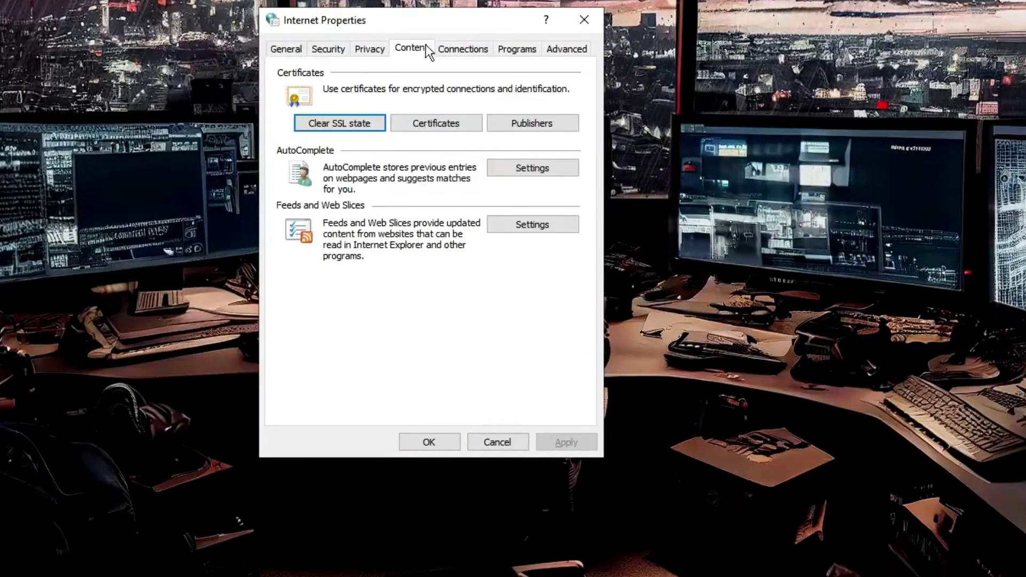
click(339, 126)
click(552, 247)
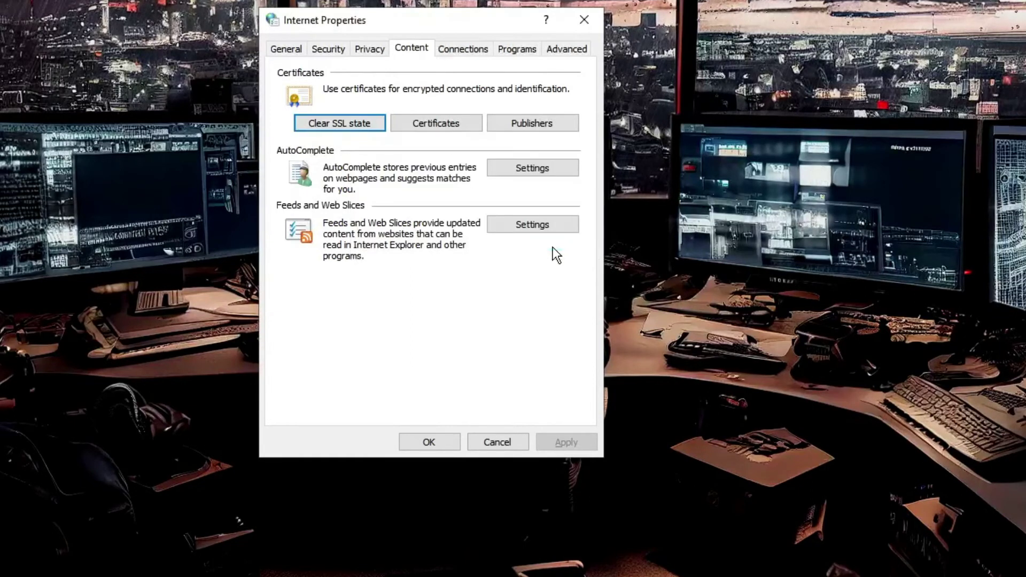
click(441, 444)
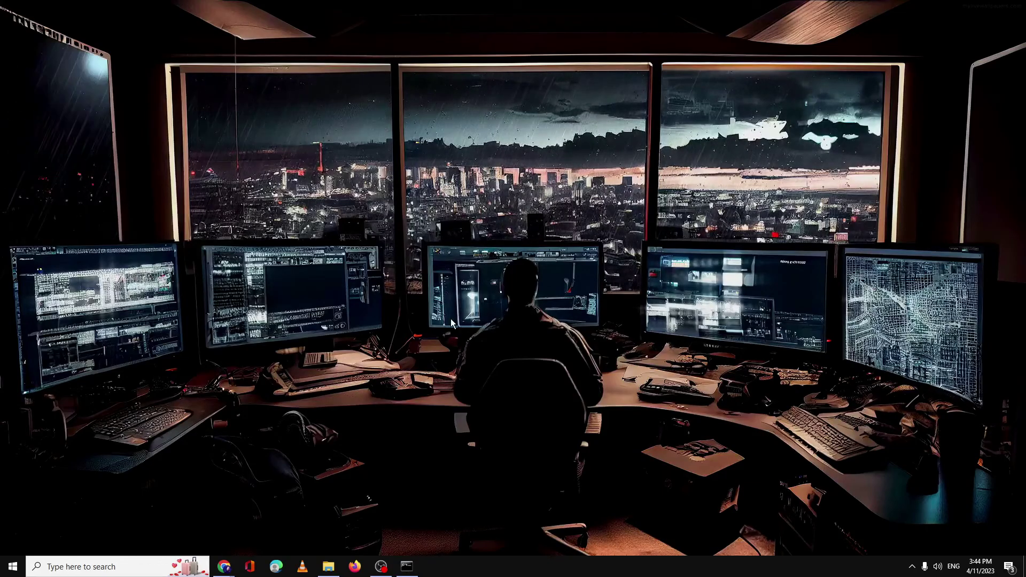
Check the sfc scan's progress, then launch mmc for a blank Console1.
click(414, 569)
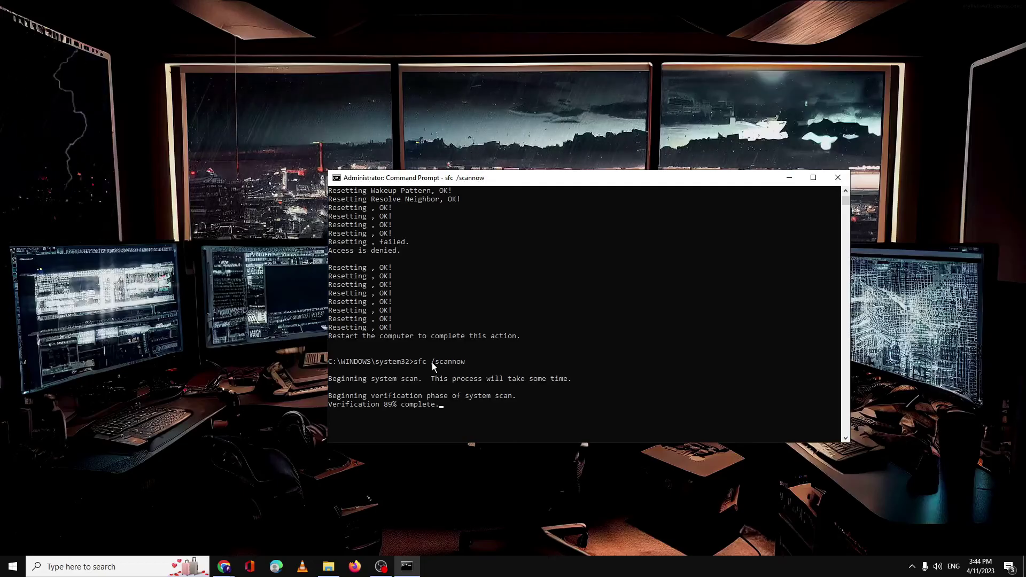
click(406, 566)
click(142, 566)
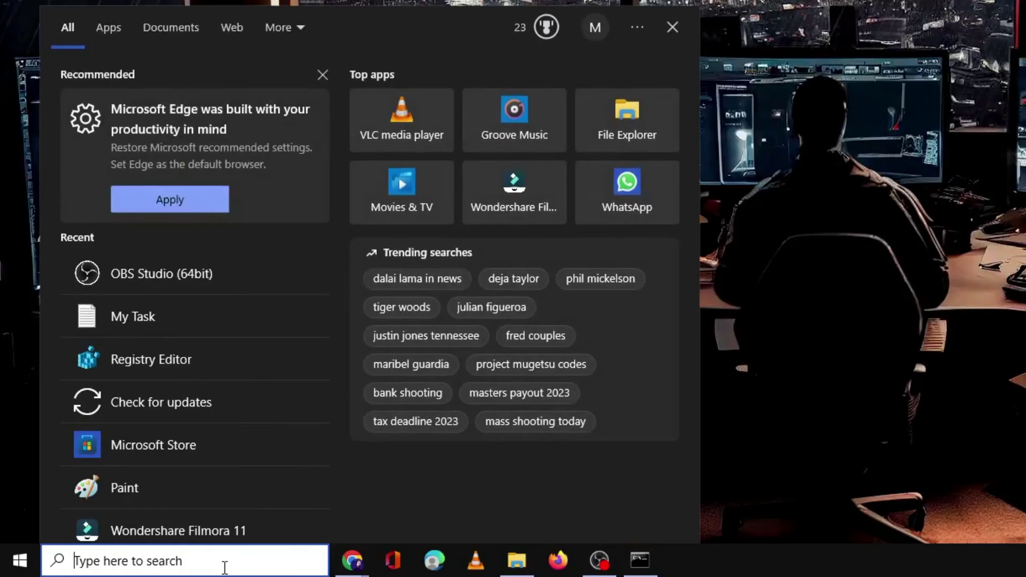
text(mmc)
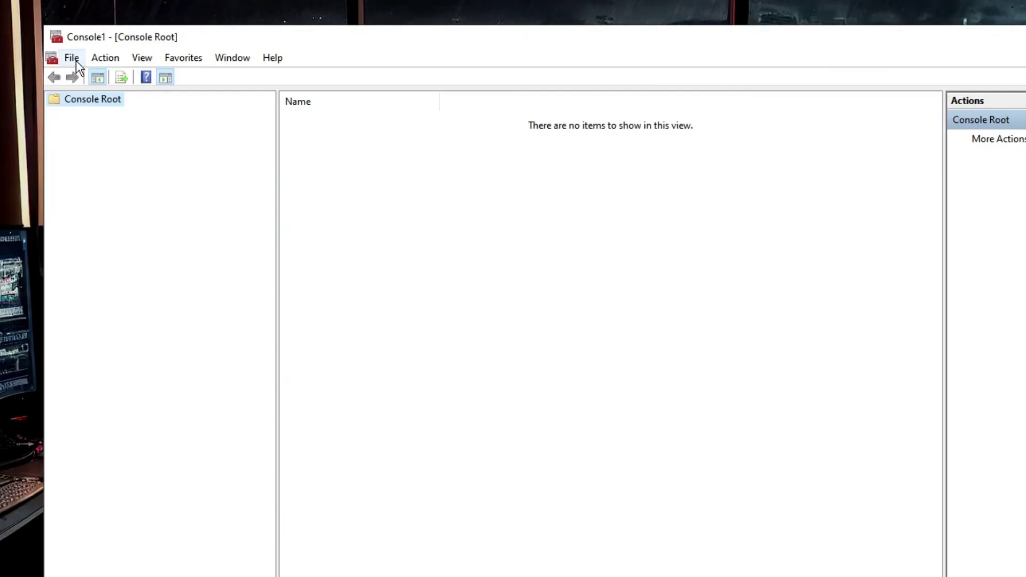
Add the Certificates snap-in for the Local Computer account to Console1.
click(75, 58)
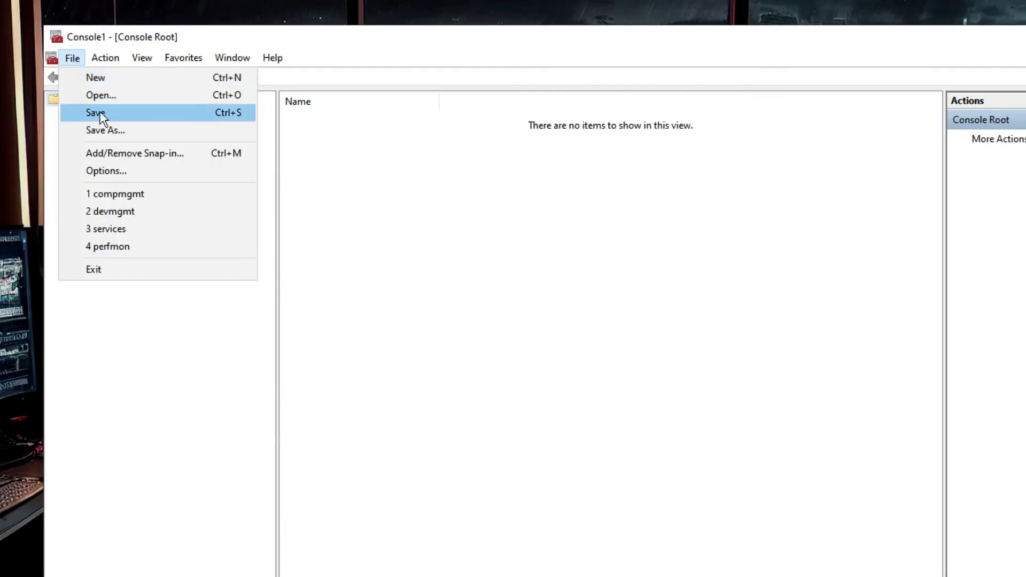
click(133, 158)
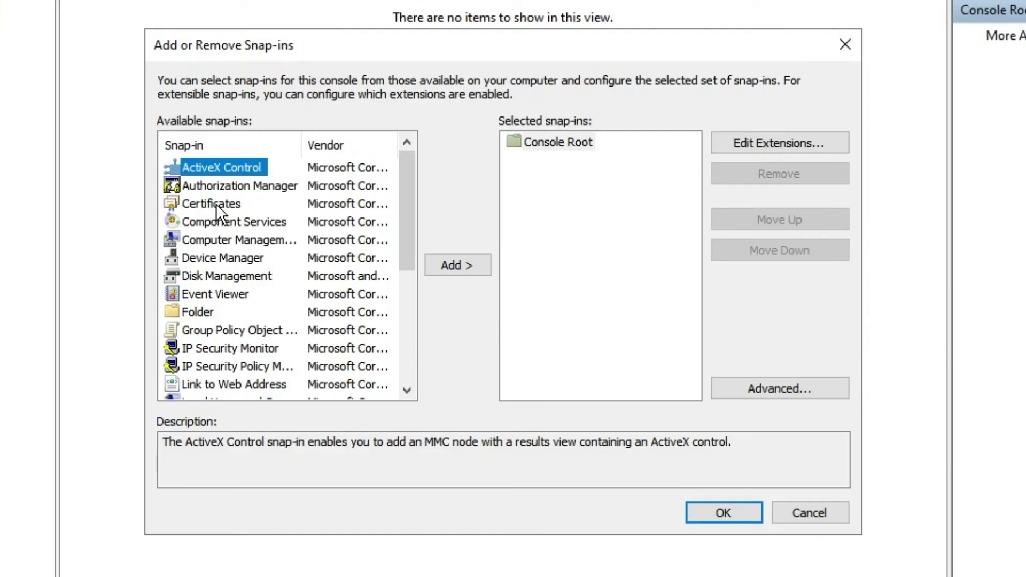
click(216, 204)
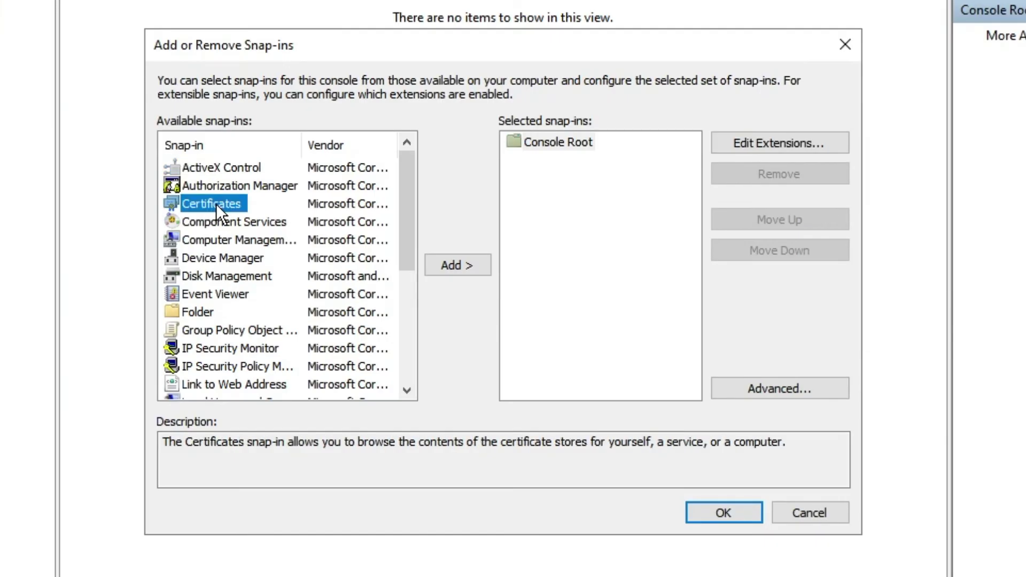
click(452, 265)
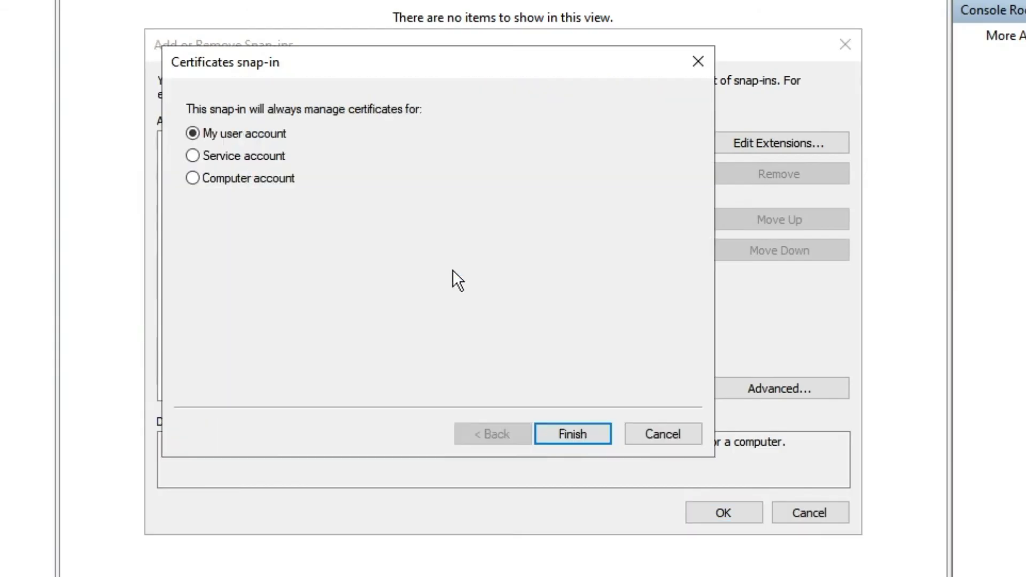
click(240, 178)
click(565, 427)
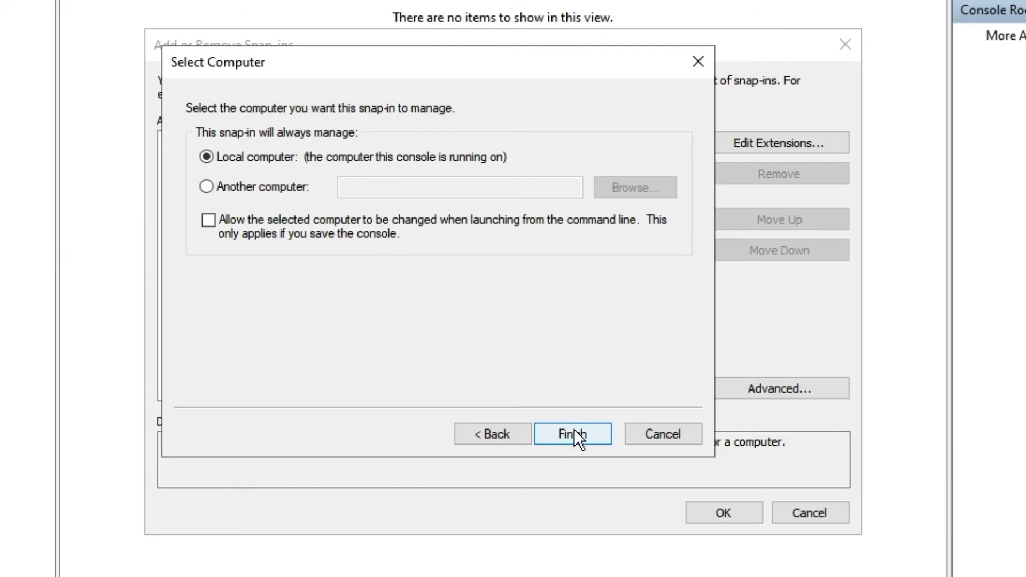
click(573, 434)
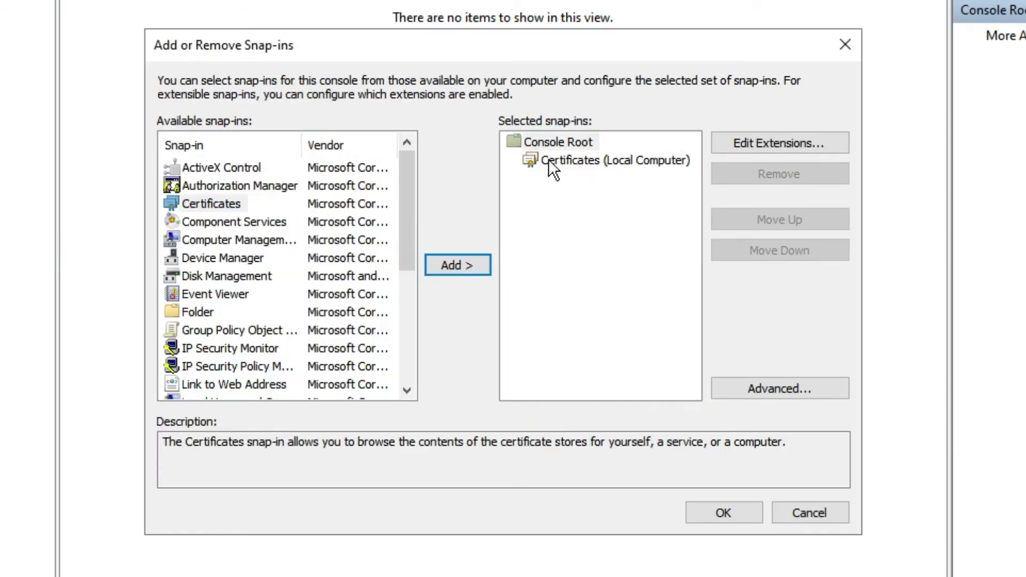
click(577, 161)
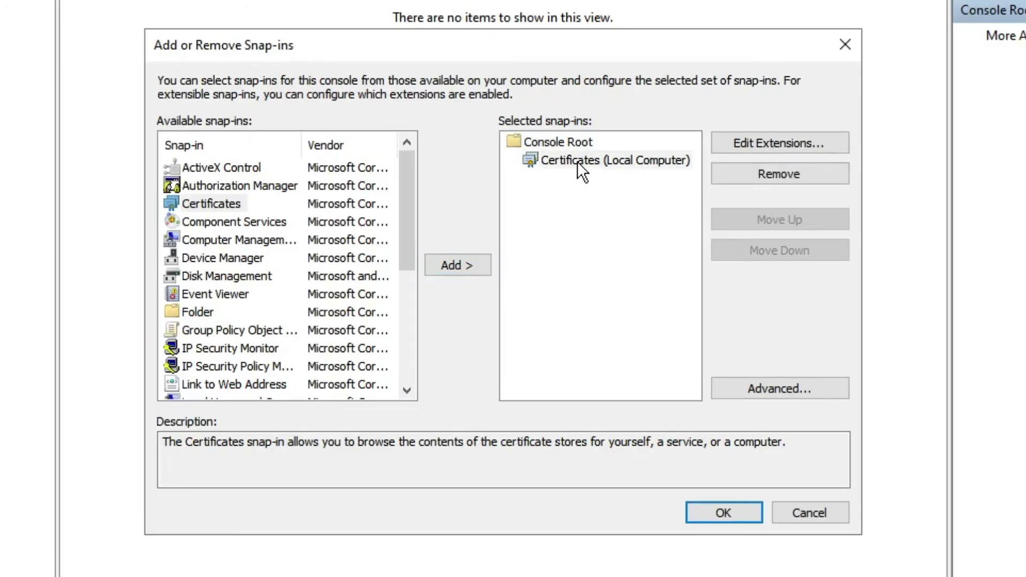
click(721, 514)
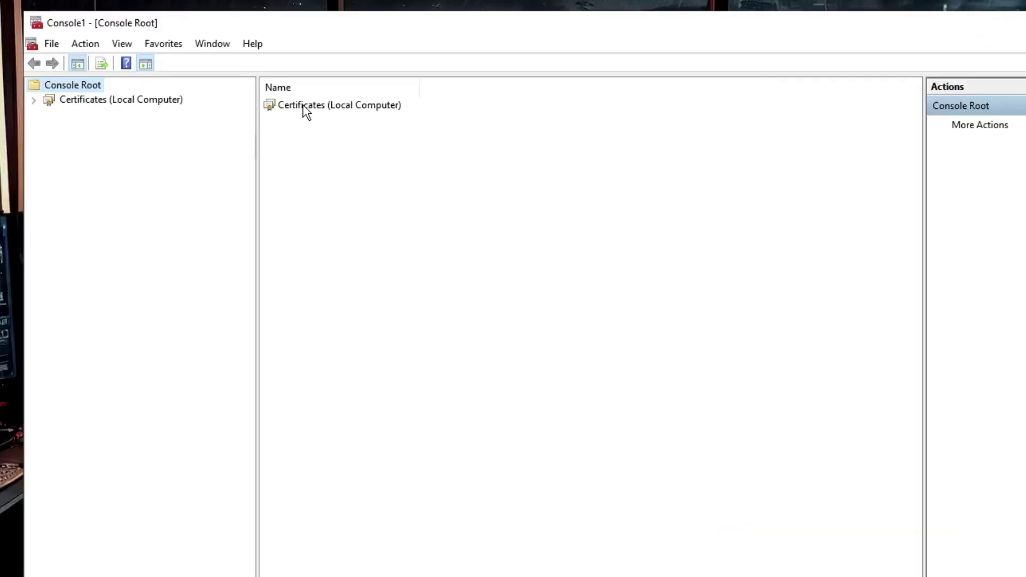
Open the Certificates folder of the Trusted Root Certification Authorities store.
double_click(303, 106)
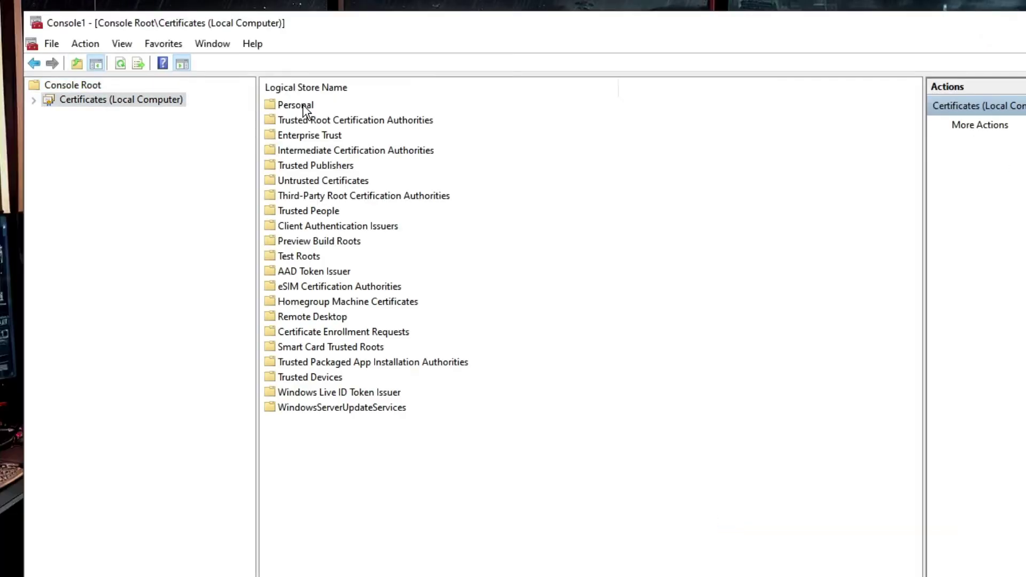
click(304, 119)
click(318, 150)
click(340, 121)
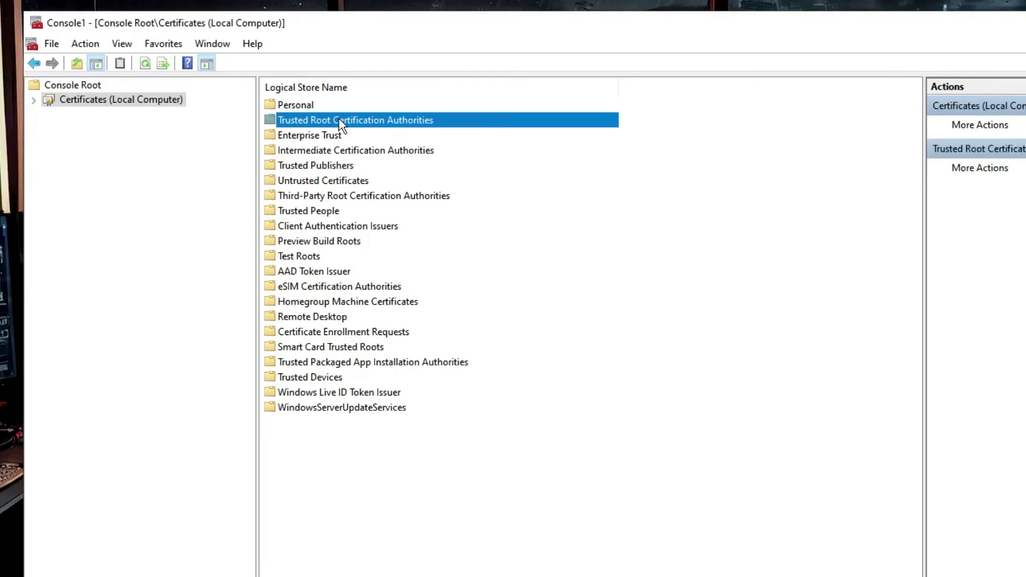
double_click(393, 118)
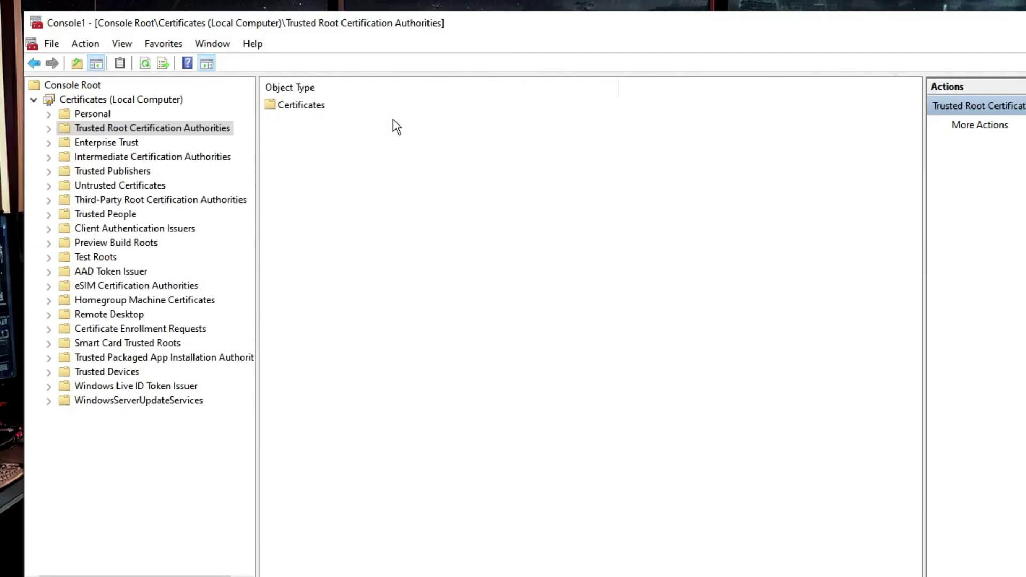
click(306, 104)
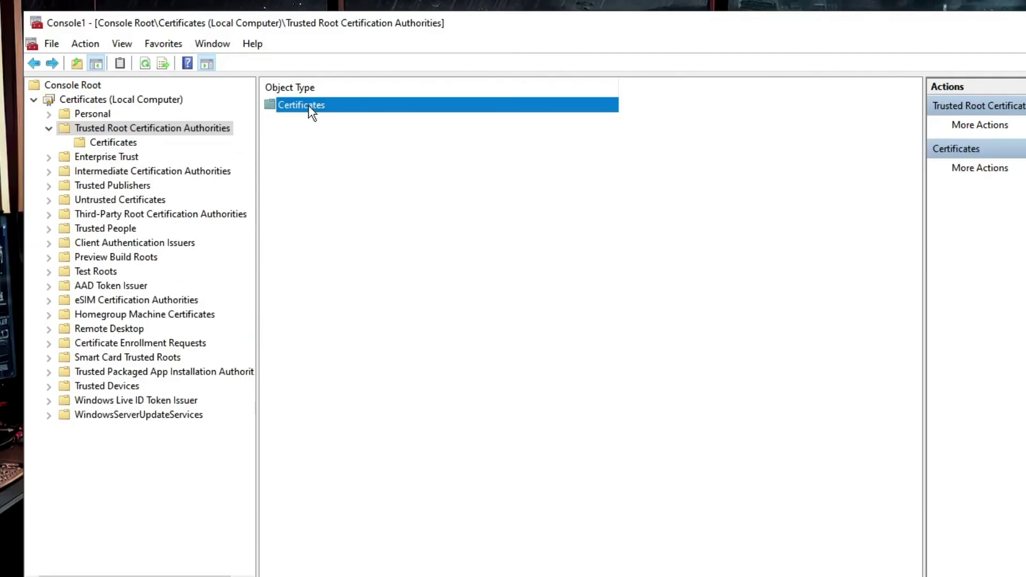
double_click(305, 107)
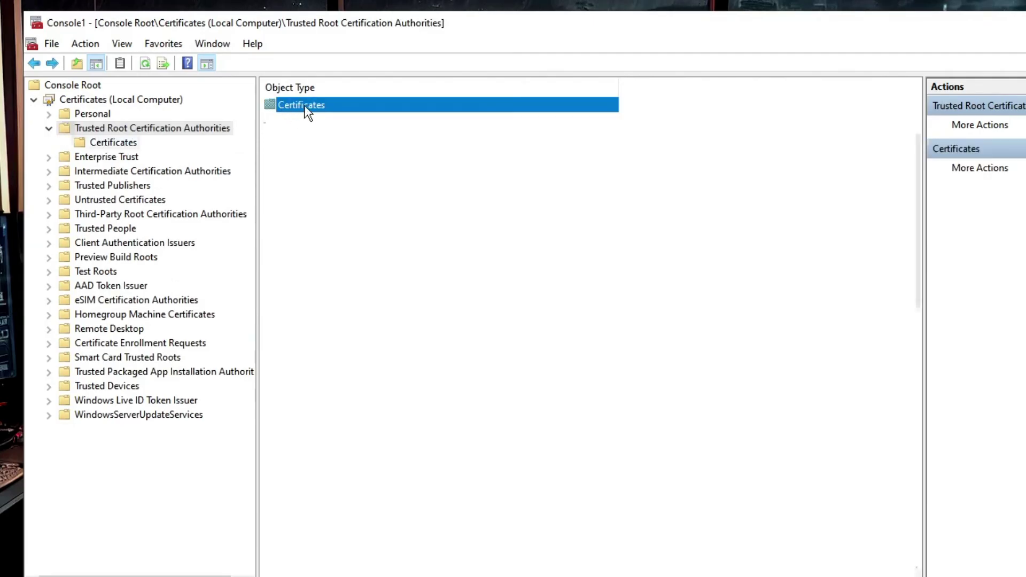
Find DST Root CA X3 in the certificate list and delete it, confirming Yes.
click(351, 228)
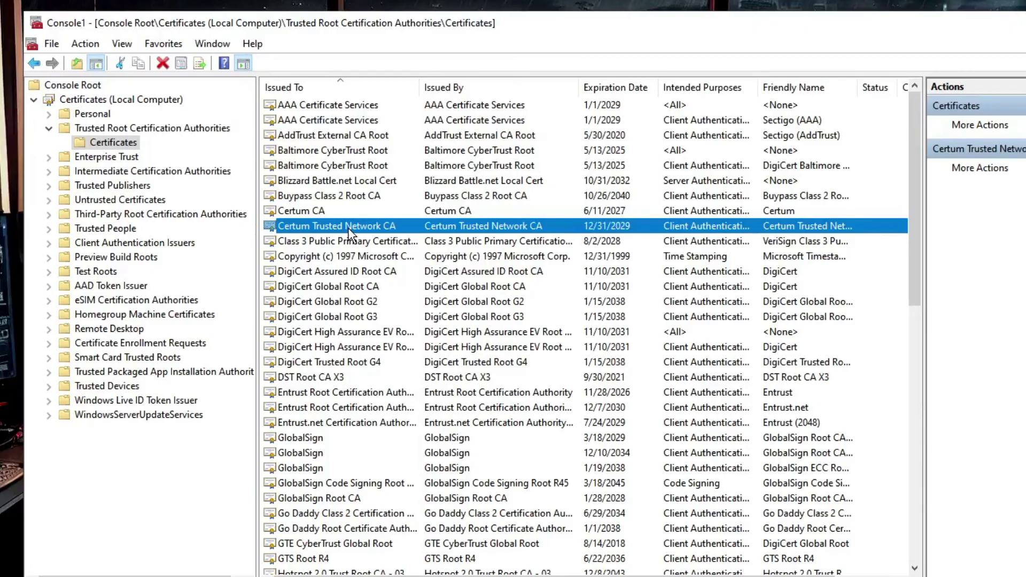
scroll(344, 241, down, 3)
click(336, 183)
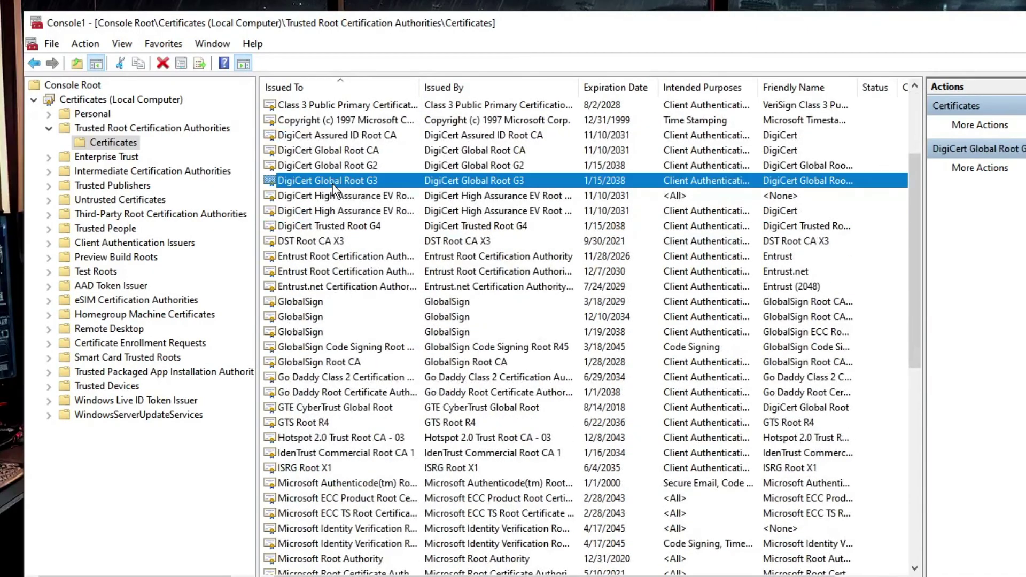
click(336, 191)
click(336, 210)
click(336, 226)
click(337, 242)
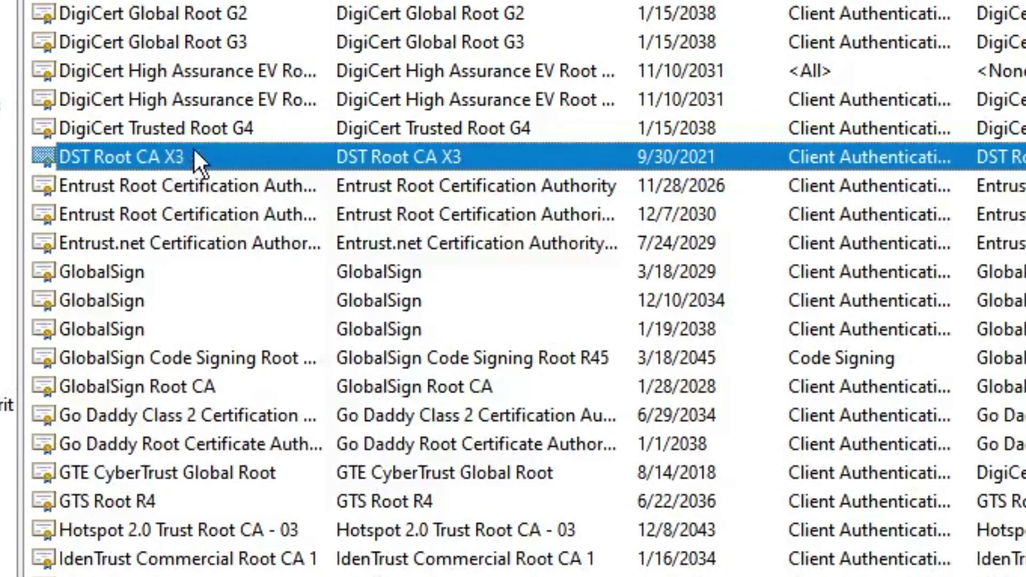
right_click(181, 152)
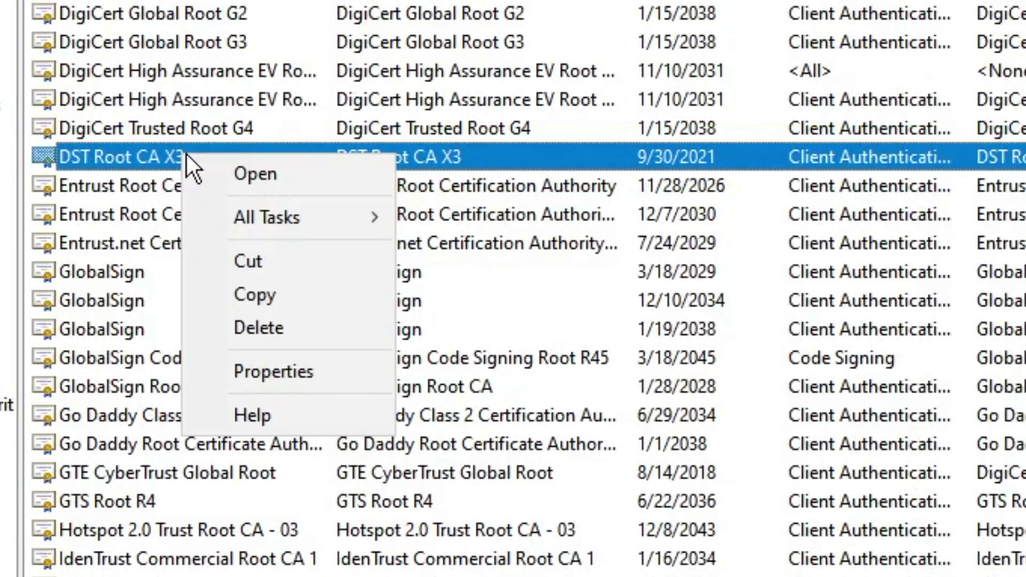
click(278, 322)
click(601, 387)
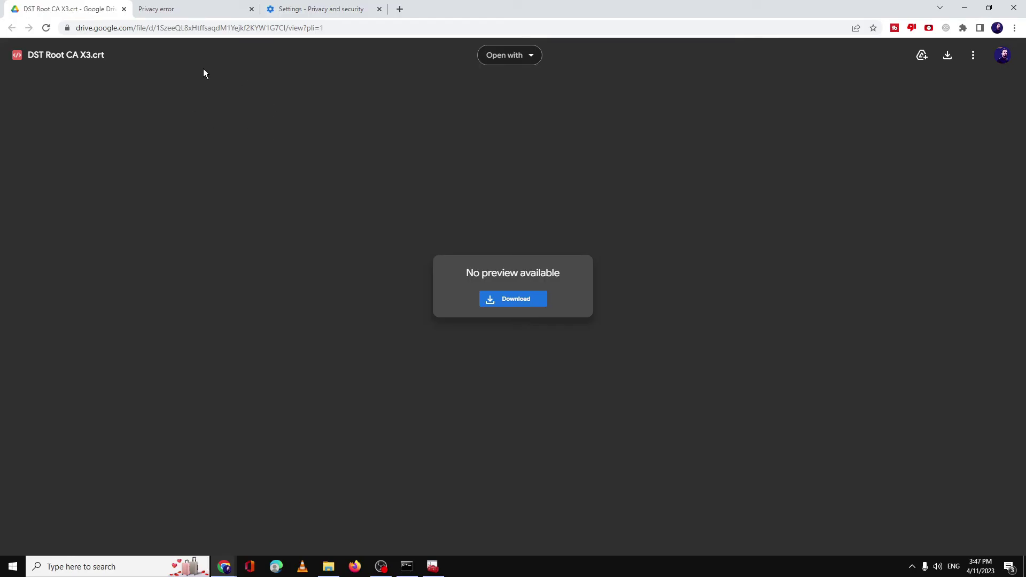
Download DST Root CA X3.crt from Drive past the virus warning, then return to the console.
click(510, 300)
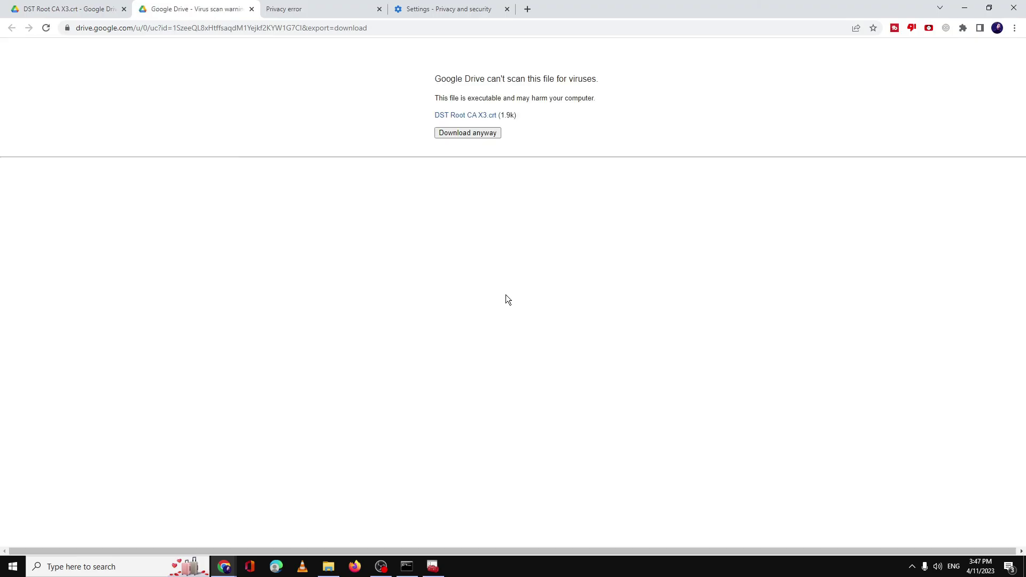
click(466, 138)
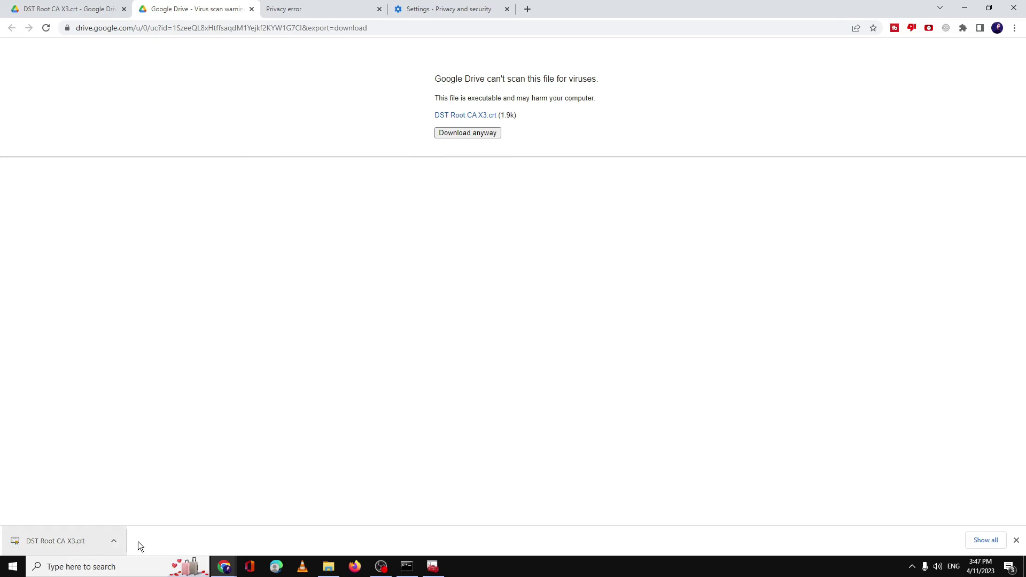
click(432, 566)
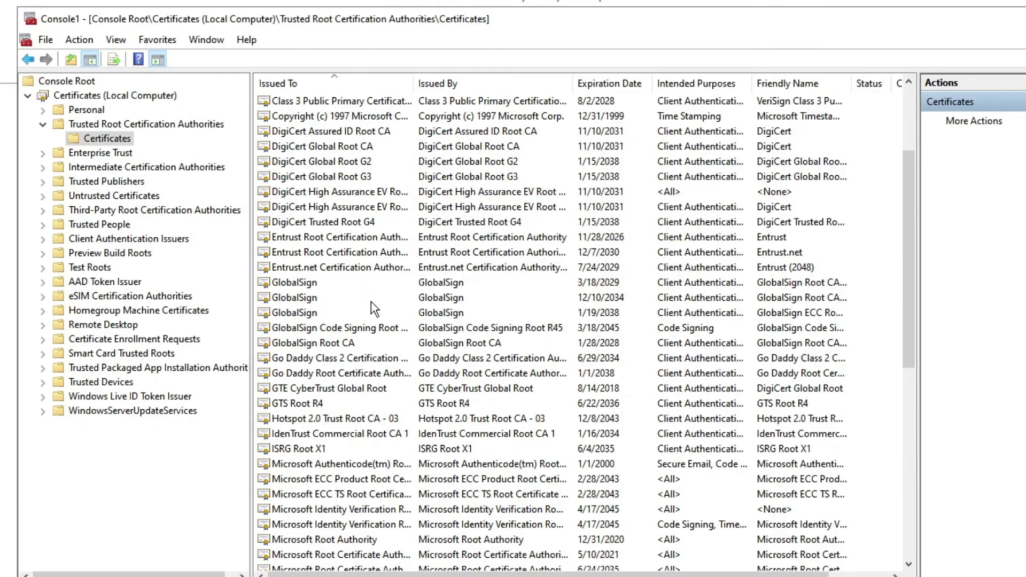
Start the Certificate Import Wizard on the Trusted Root Certification Authorities Certificates folder.
click(118, 140)
right_click(113, 139)
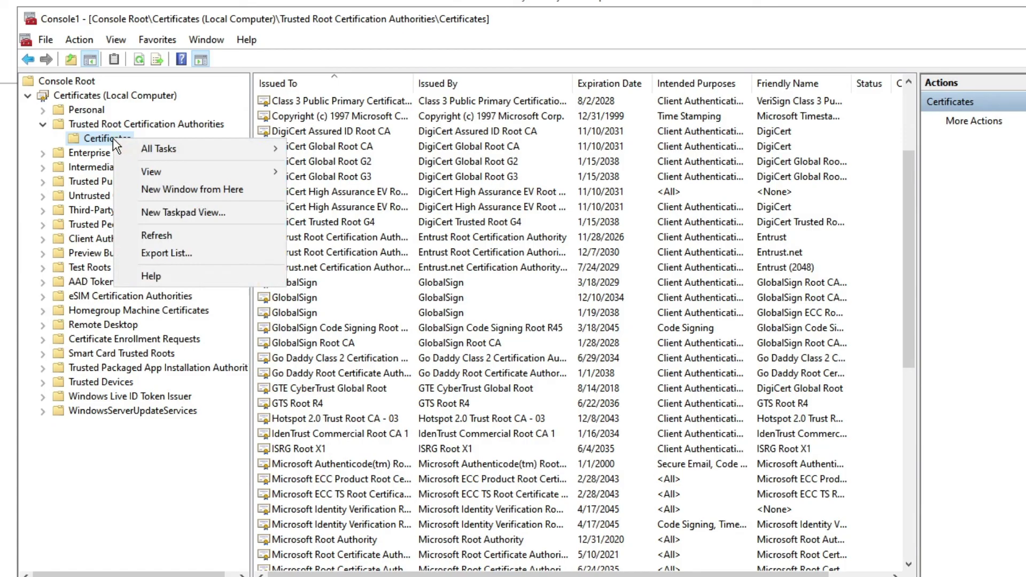
mouse_move(139, 150)
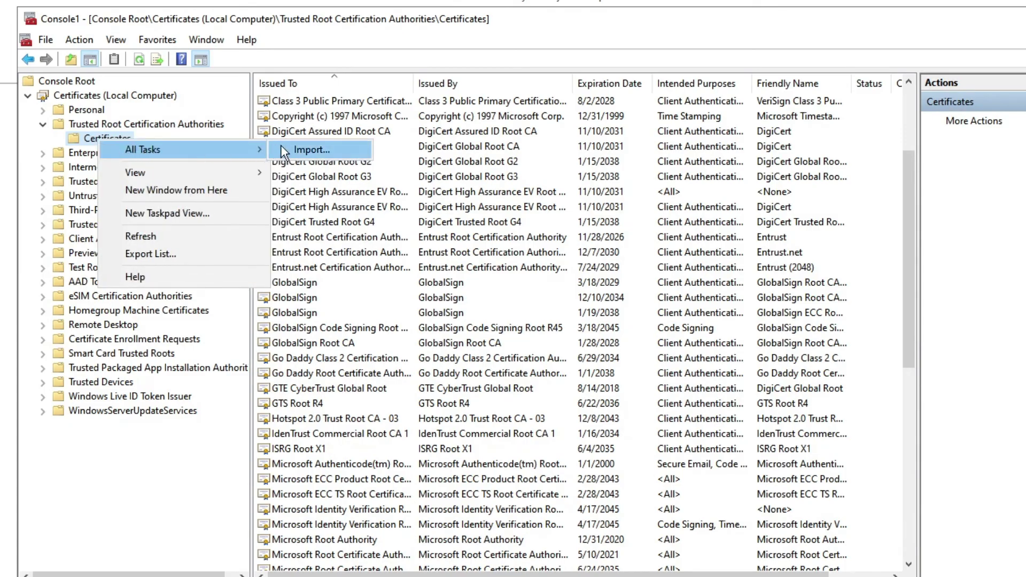
click(303, 150)
click(690, 497)
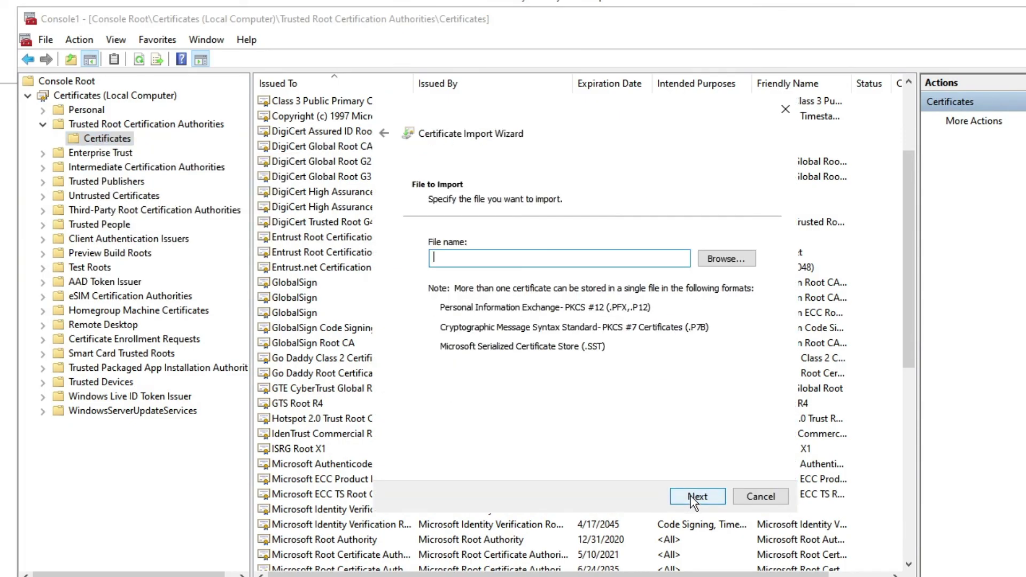
Select the downloaded DST Root CA X3 file from Downloads as the certificate to import.
click(720, 258)
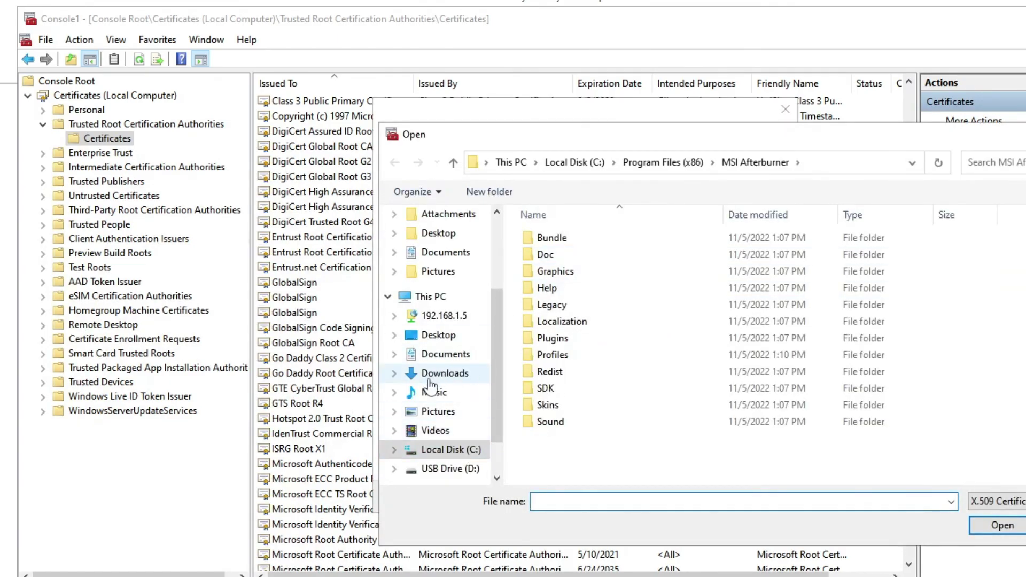
click(454, 374)
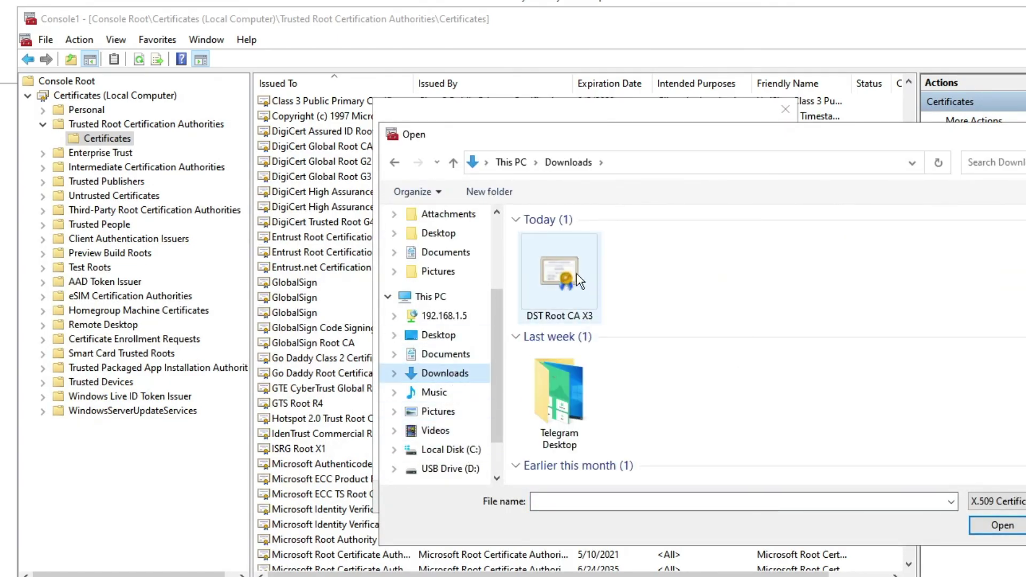
click(586, 312)
click(1003, 526)
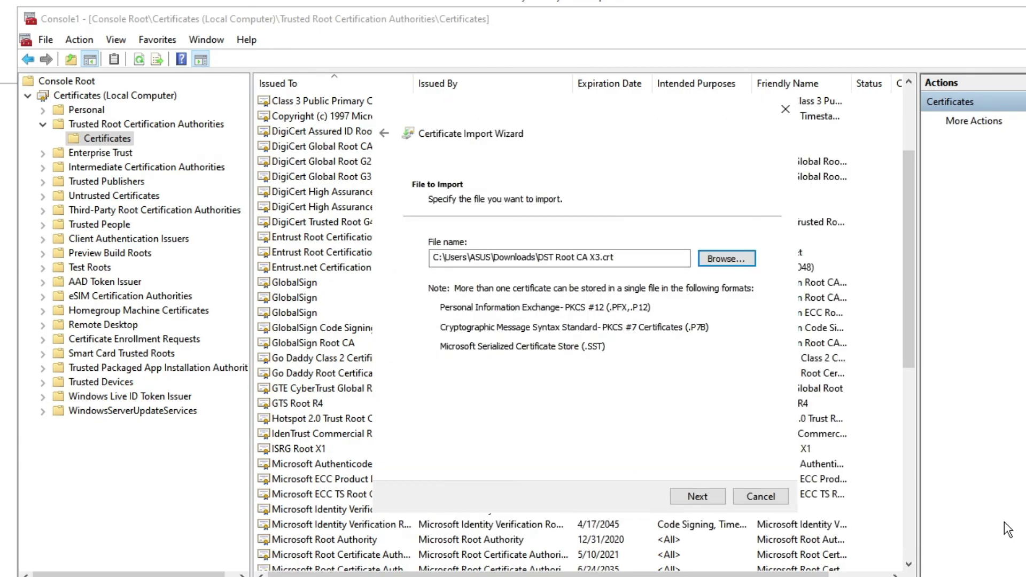
Place it in Trusted Root Certification Authorities, finish the import and acknowledge the success message.
click(698, 496)
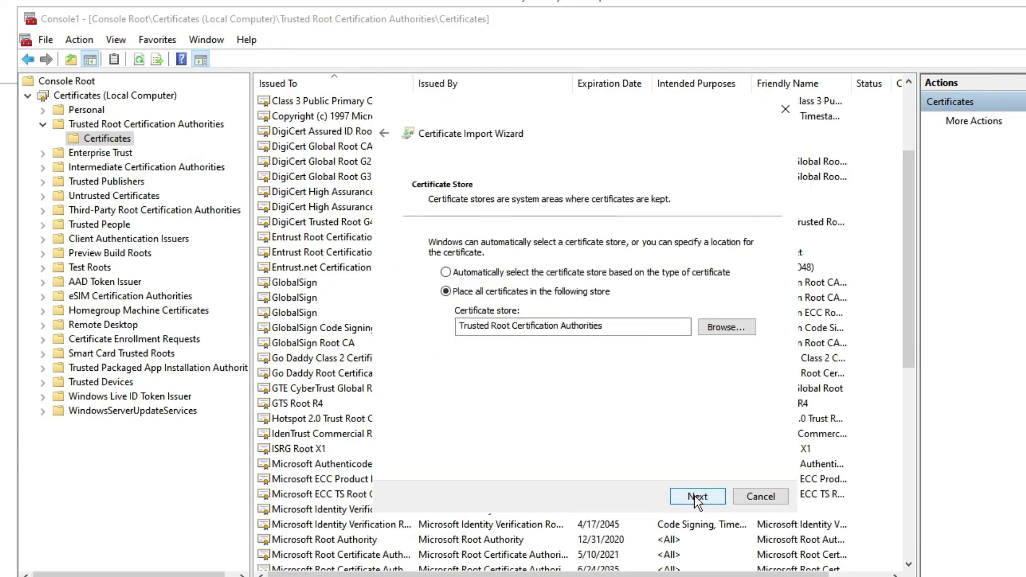
click(697, 496)
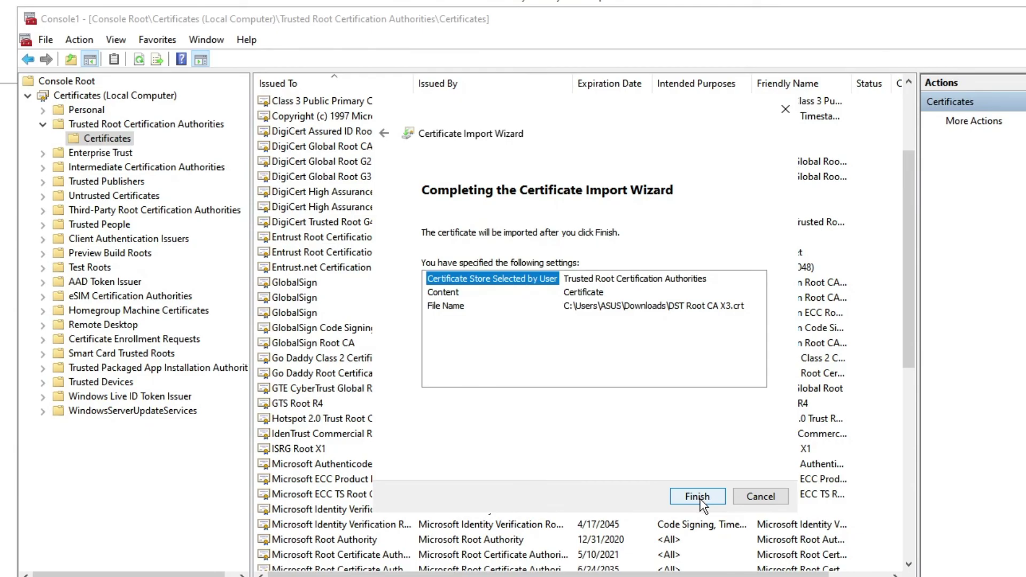
click(697, 496)
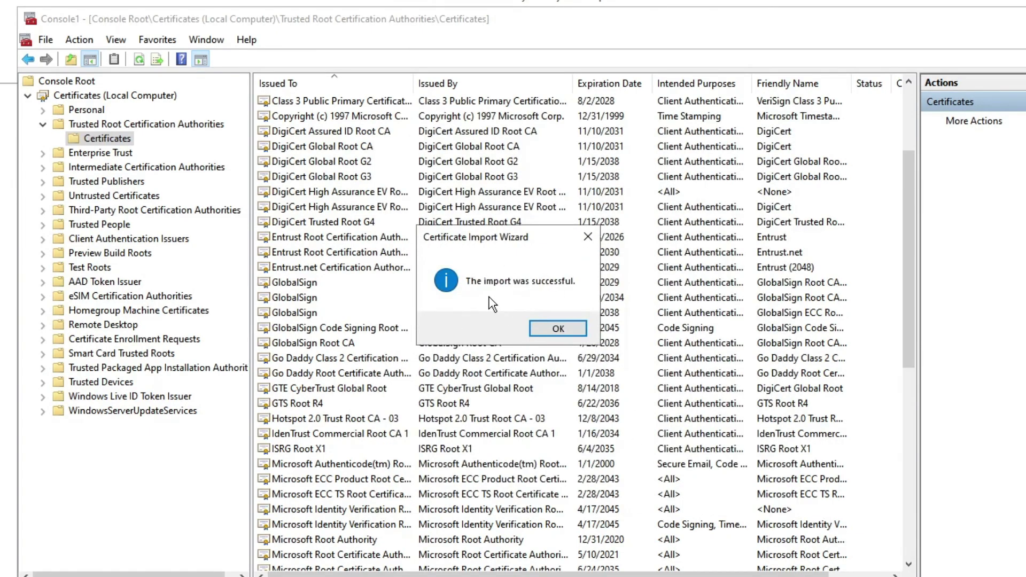
click(553, 329)
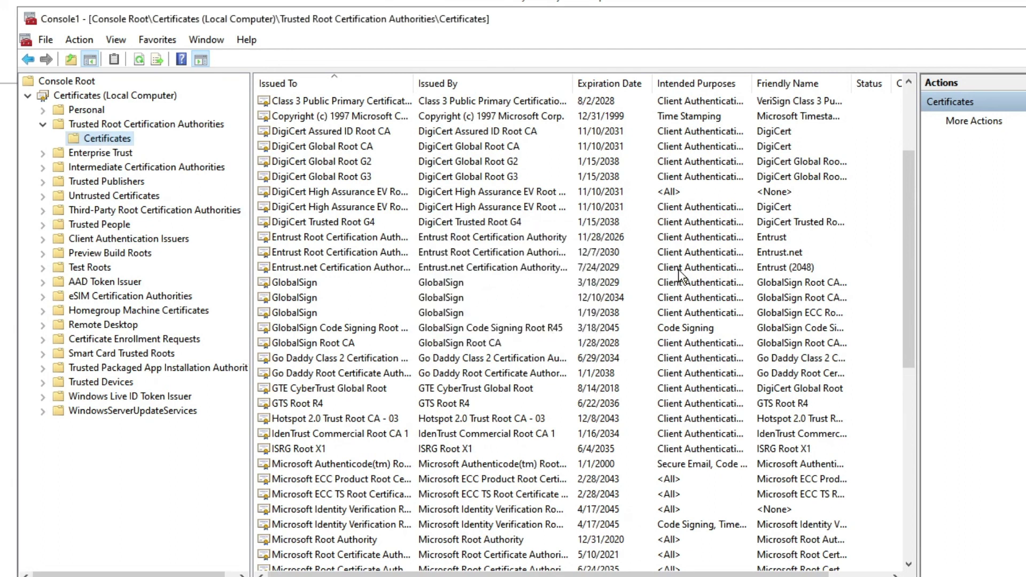